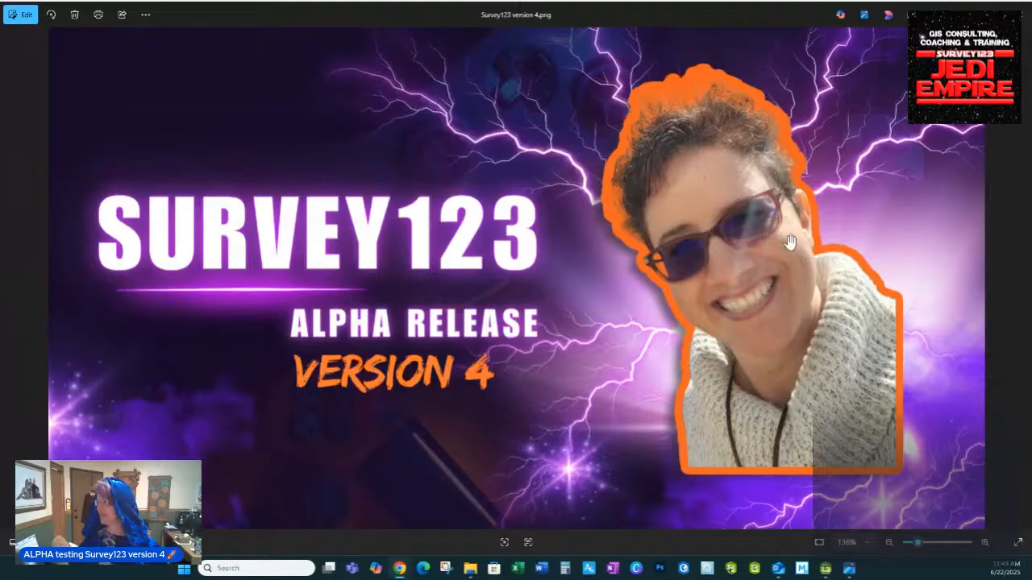
Close the Survey123 version 4 image in Windows Photos
{"action": "left_click", "coordinate": [1020, 9]}
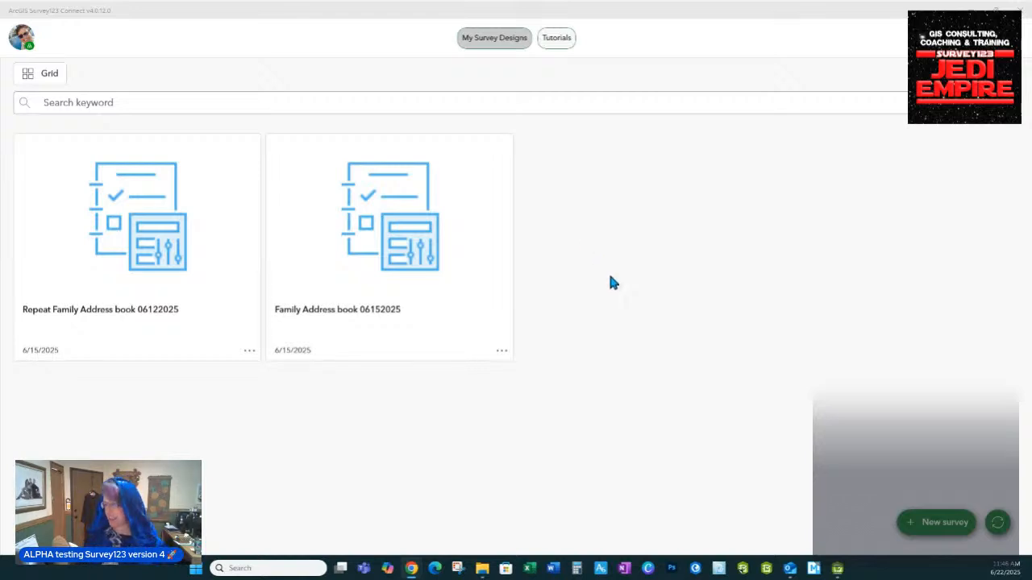
Open the New Survey page, look at the Advanced Template, go back, and reopen New Survey
{"action": "left_click", "coordinate": [940, 528]}
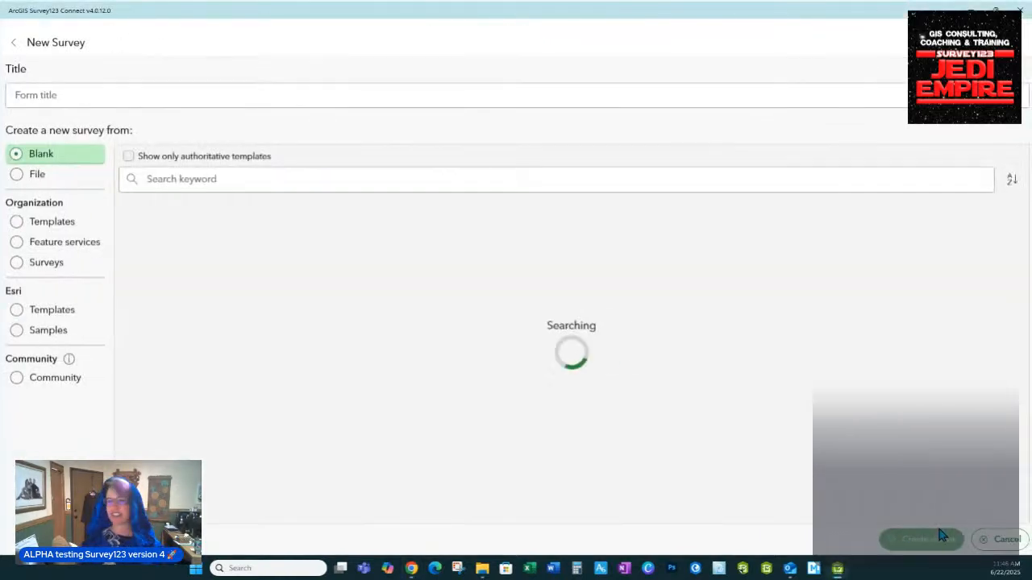
{"action": "left_click", "coordinate": [330, 223]}
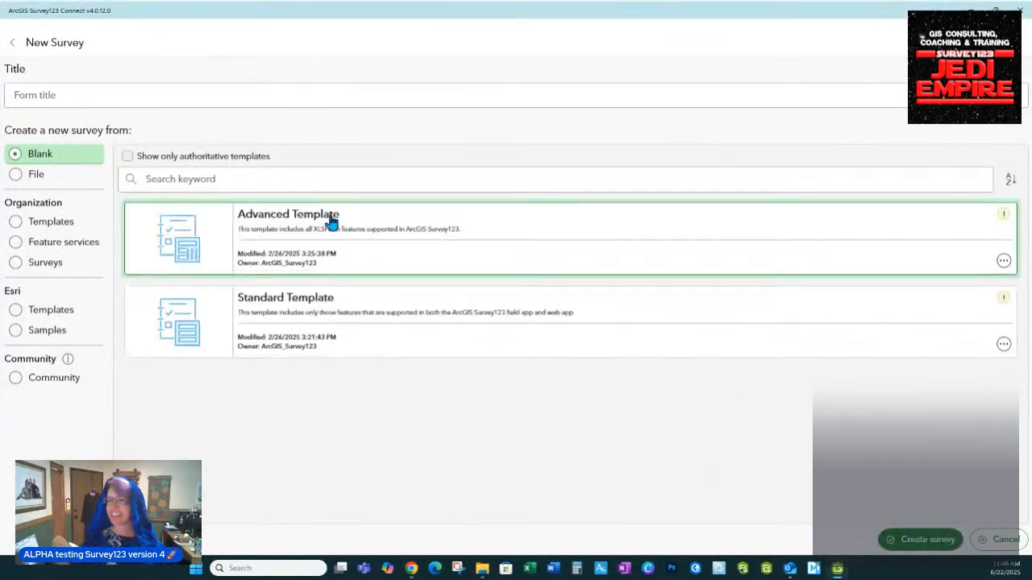
{"action": "left_click", "coordinate": [13, 45]}
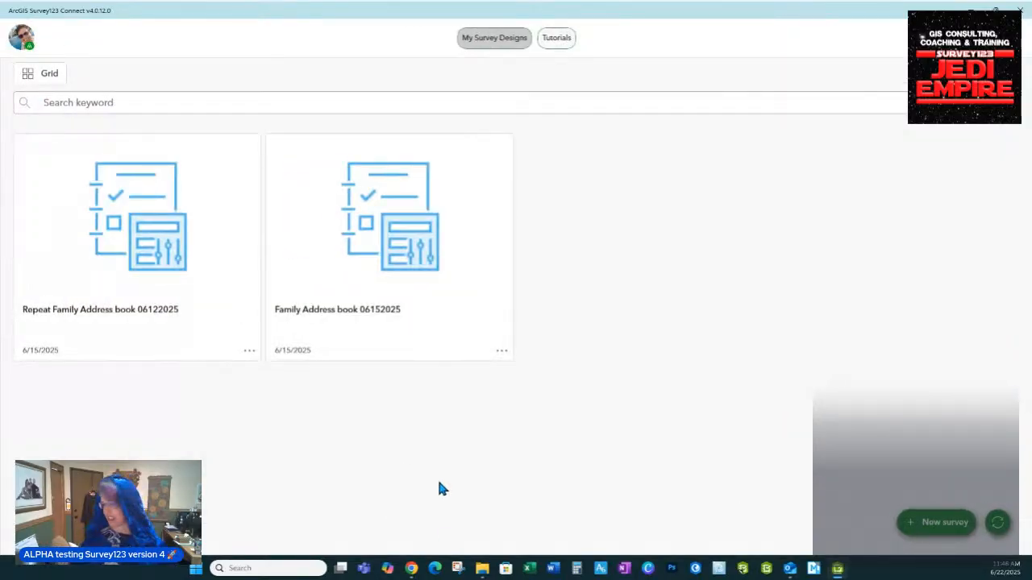
{"action": "left_click", "coordinate": [940, 532]}
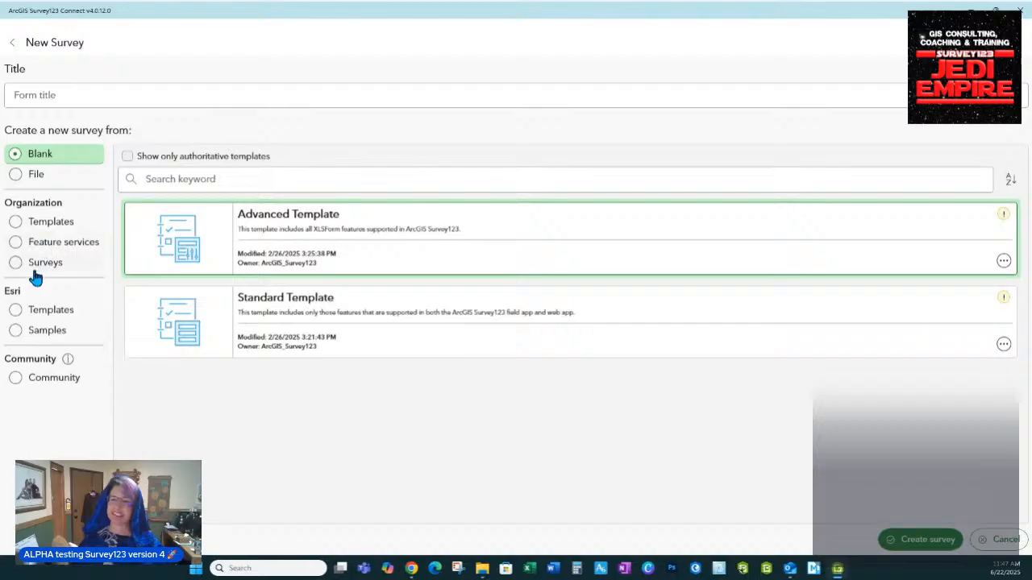
Title the new survey 'Family Address Book 1234', correcting the stray 'b' typo
{"action": "left_click", "coordinate": [103, 96]}
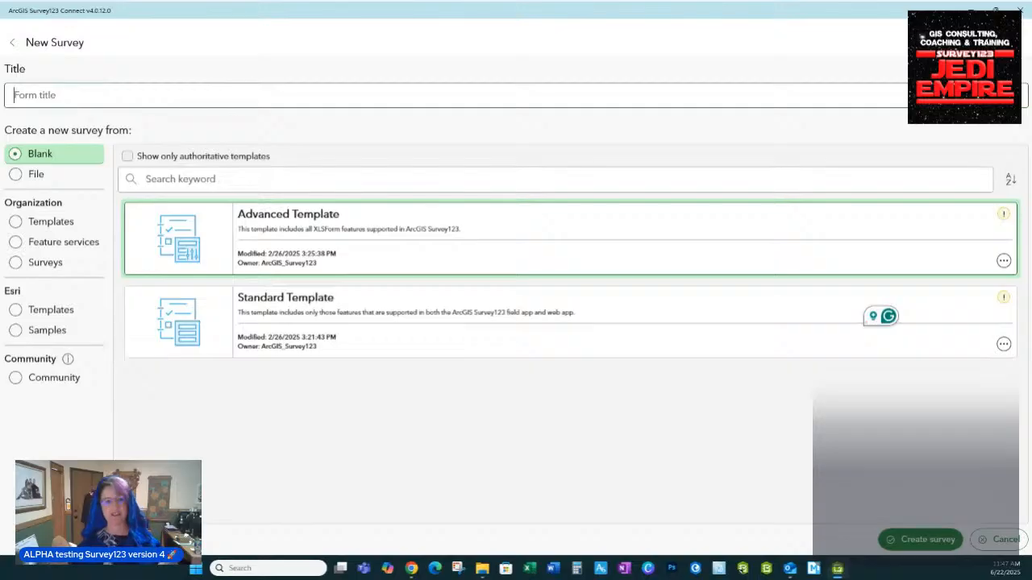
{"action": "type", "text": "Famil"}
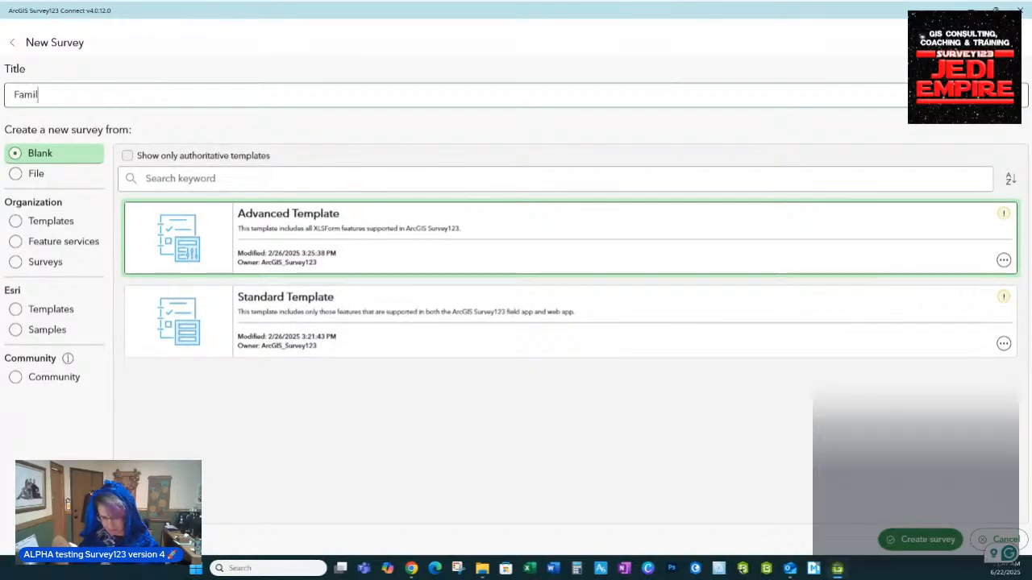
{"action": "type", "text": "y Address"}
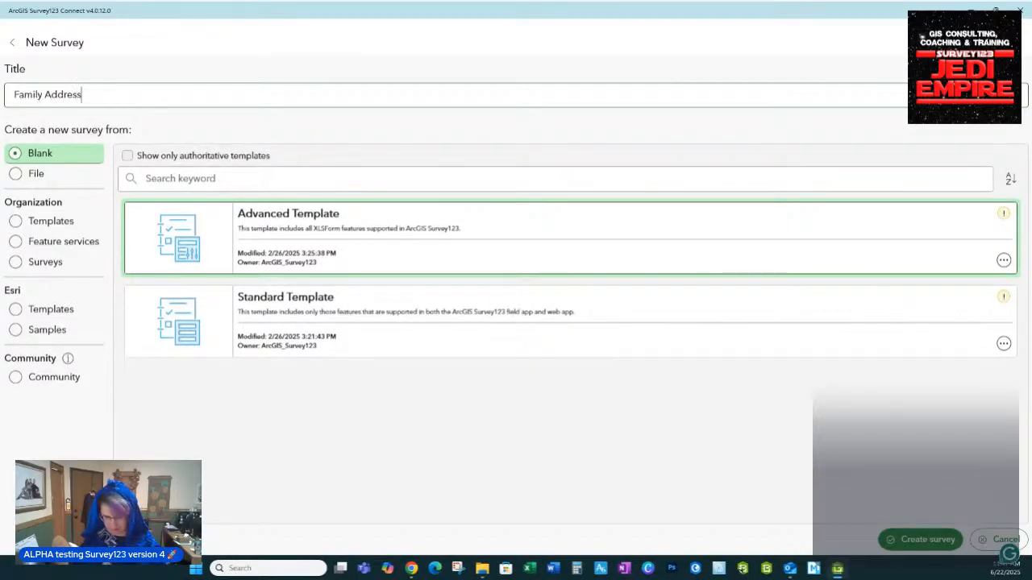
{"action": "type", "text": "b"}
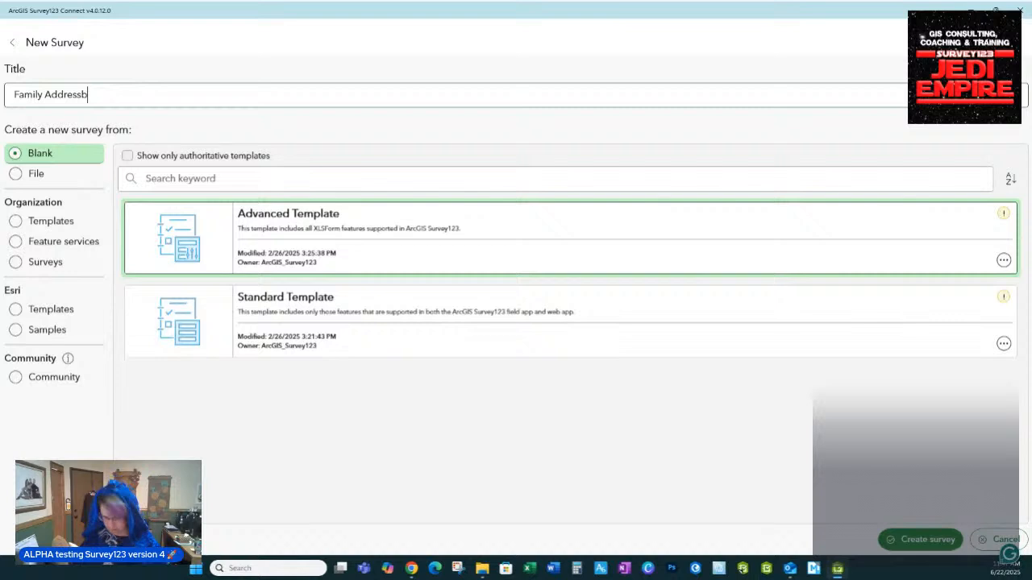
{"action": "key", "text": "BackSpace"}
{"action": "key", "text": "BackSpace"}
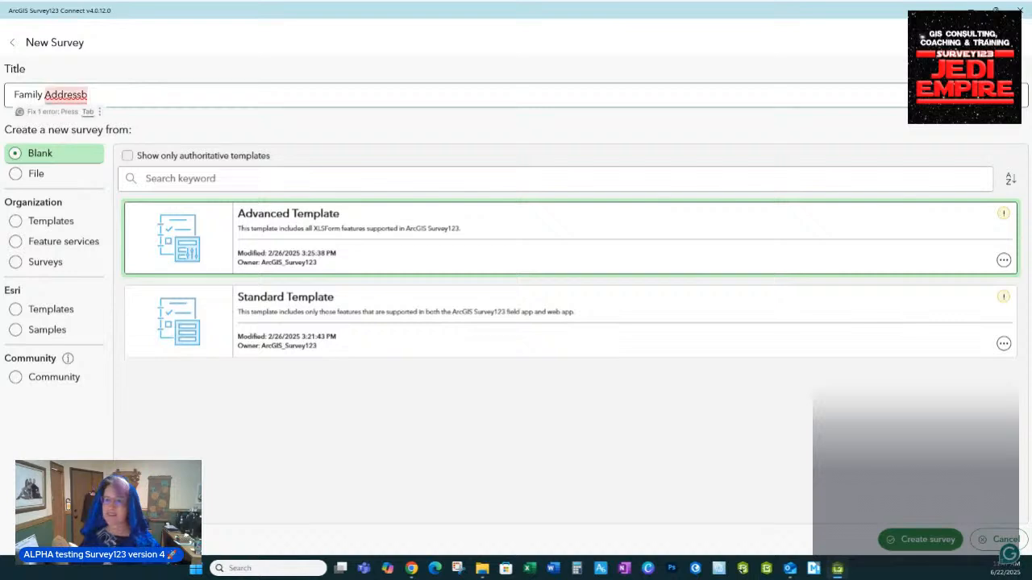
{"action": "type", "text": "Book"}
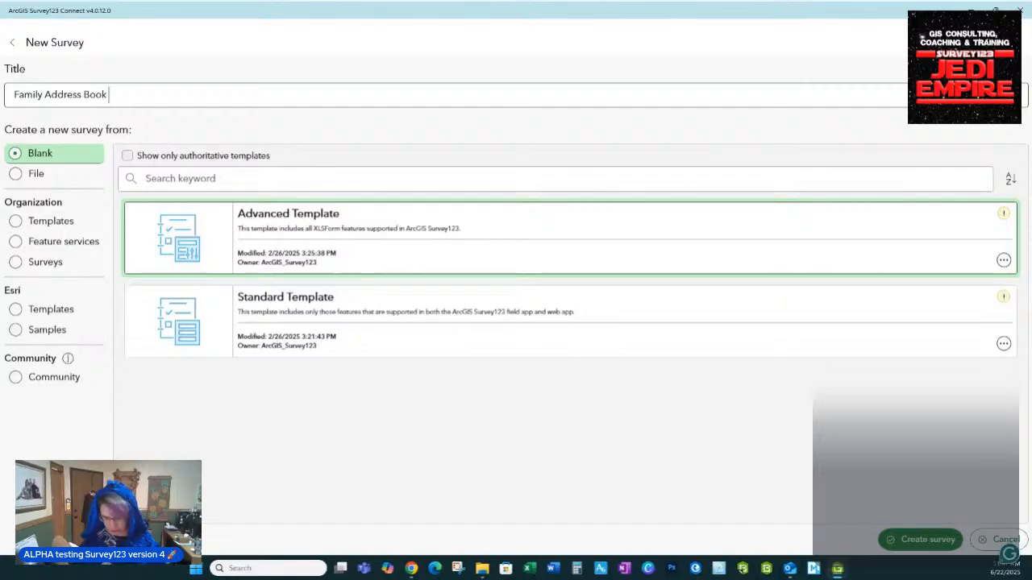
{"action": "type", "text": " 1234"}
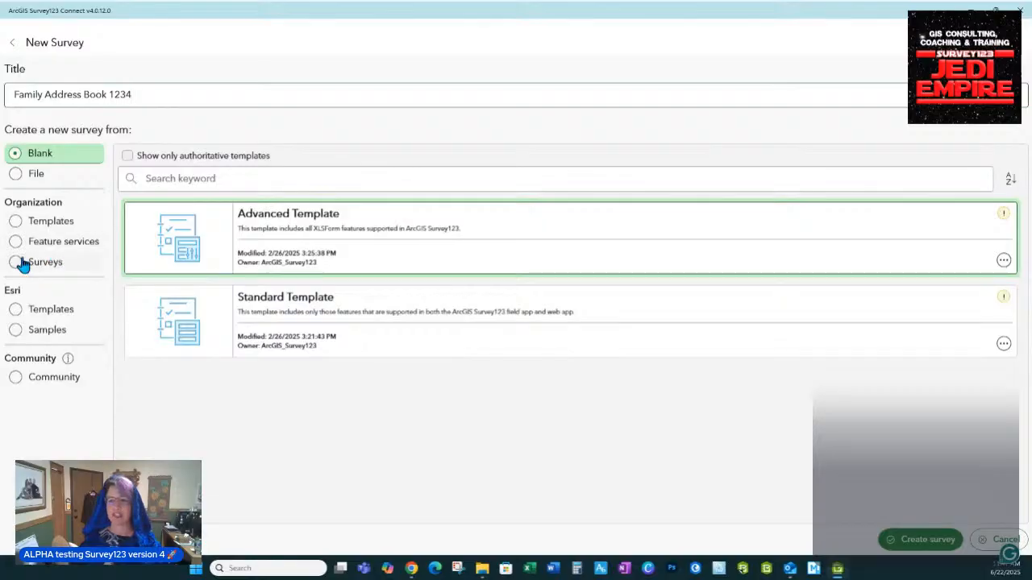
Create the survey from the Downloads file 'Video 5 Survey123 Family Album NO Repeat 3.22a.xlsx'
{"action": "left_click", "coordinate": [18, 176]}
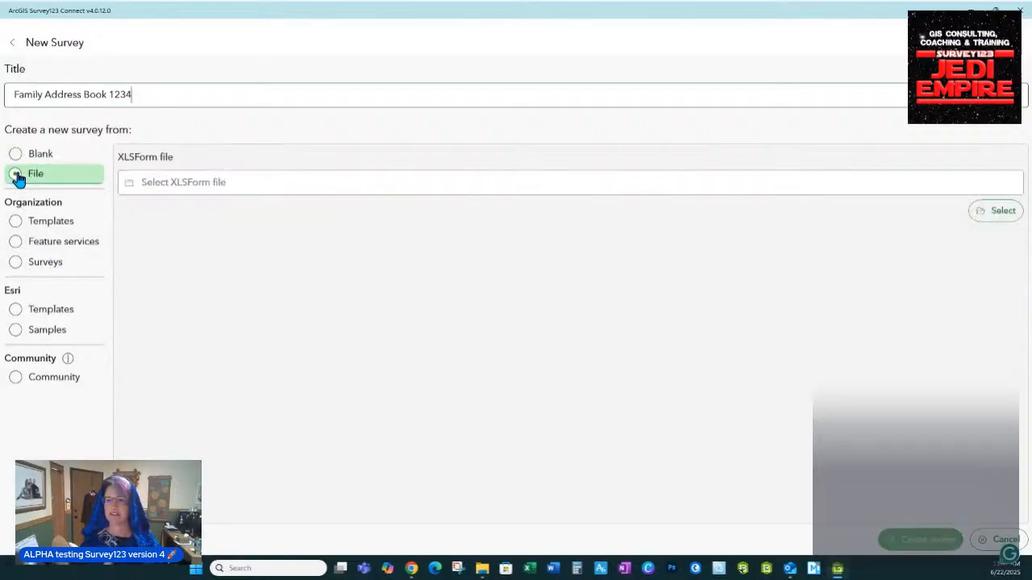
{"action": "left_click", "coordinate": [1003, 212]}
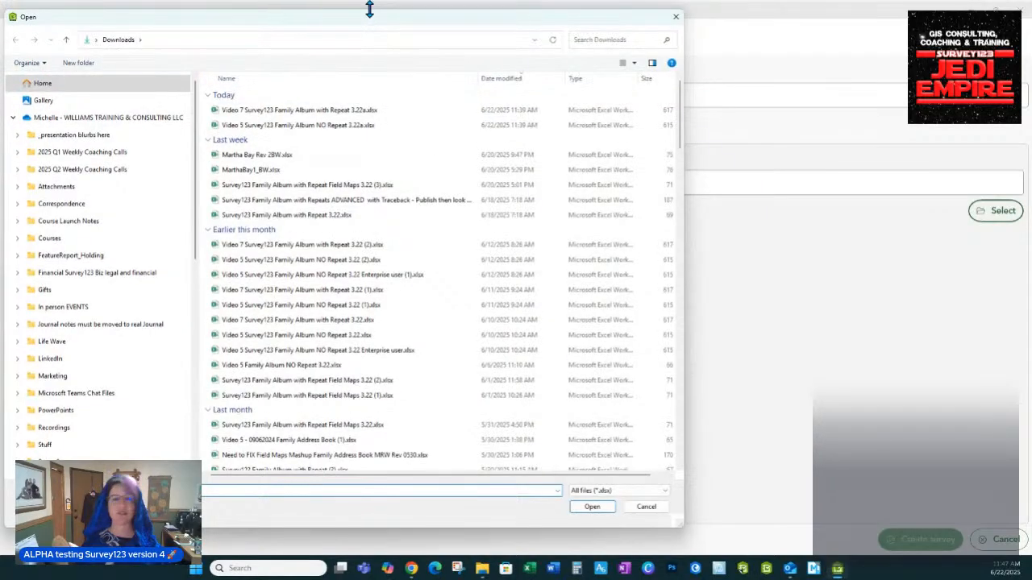
{"action": "left_click_drag", "start_coordinate": [360, 20], "coordinate": [510, 30]}
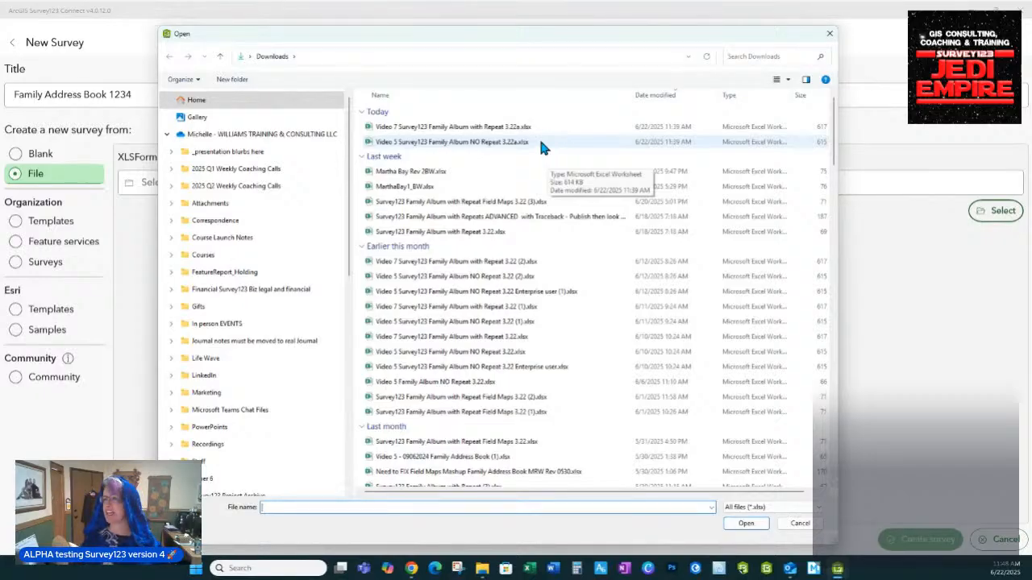
{"action": "left_click", "coordinate": [461, 143]}
{"action": "double_click", "coordinate": [461, 144]}
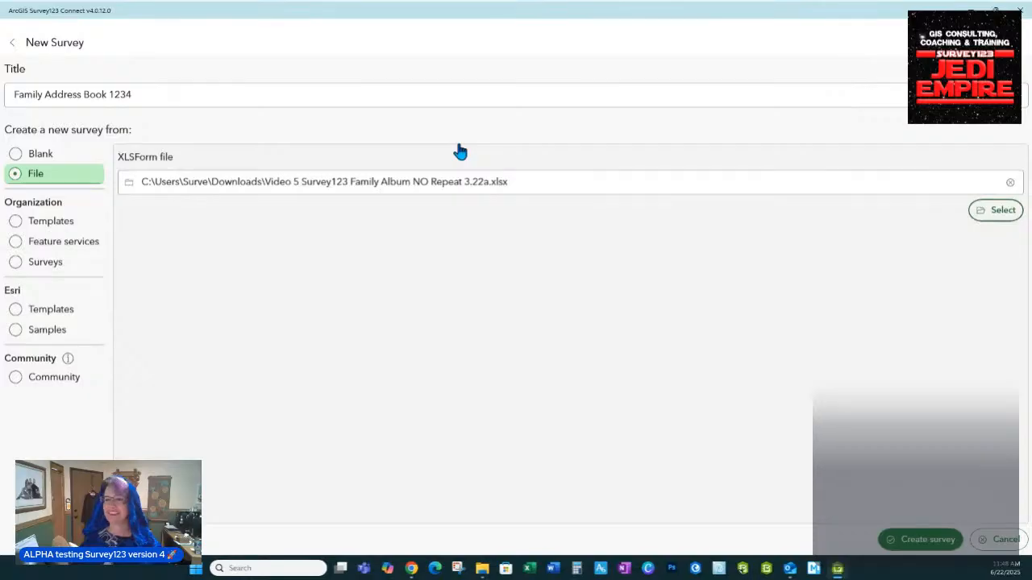
{"action": "left_click", "coordinate": [916, 548]}
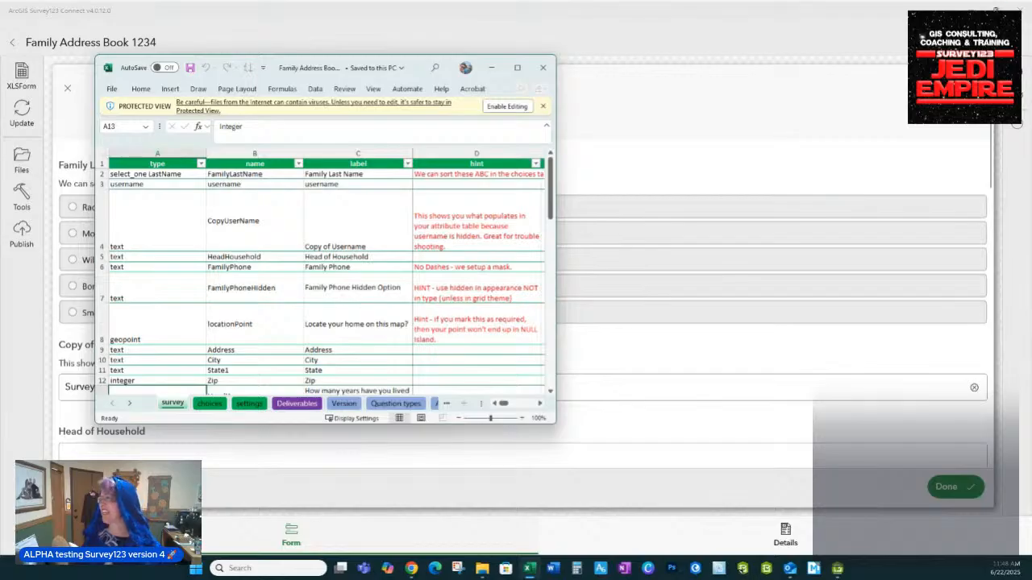
Arrange the Survey123 Connect preview and Excel XLSForm side by side, widening Excel to show hints
{"action": "left_click", "coordinate": [997, 10]}
{"action": "mouse_move", "coordinate": [895, 23]}
{"action": "left_mouse_down"}
{"action": "mouse_move", "coordinate": [412, 57]}
{"action": "mouse_move", "coordinate": [384, 48]}
{"action": "mouse_move", "coordinate": [927, 60]}
{"action": "mouse_move", "coordinate": [890, 38]}
{"action": "mouse_move", "coordinate": [892, 21]}
{"action": "left_mouse_up"}
{"action": "left_click", "coordinate": [536, 230]}
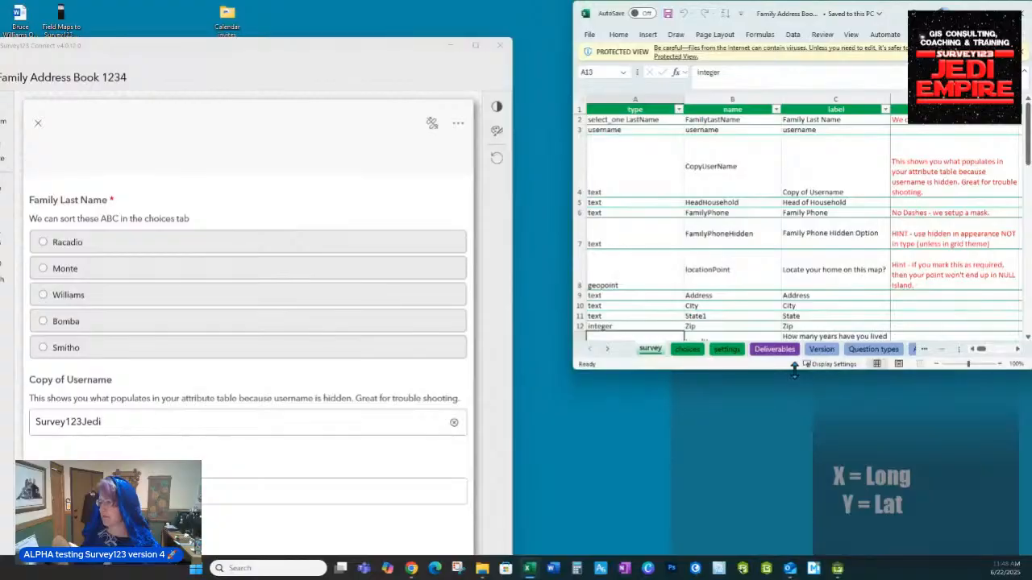
{"action": "left_click_drag", "start_coordinate": [794, 367], "coordinate": [794, 555]}
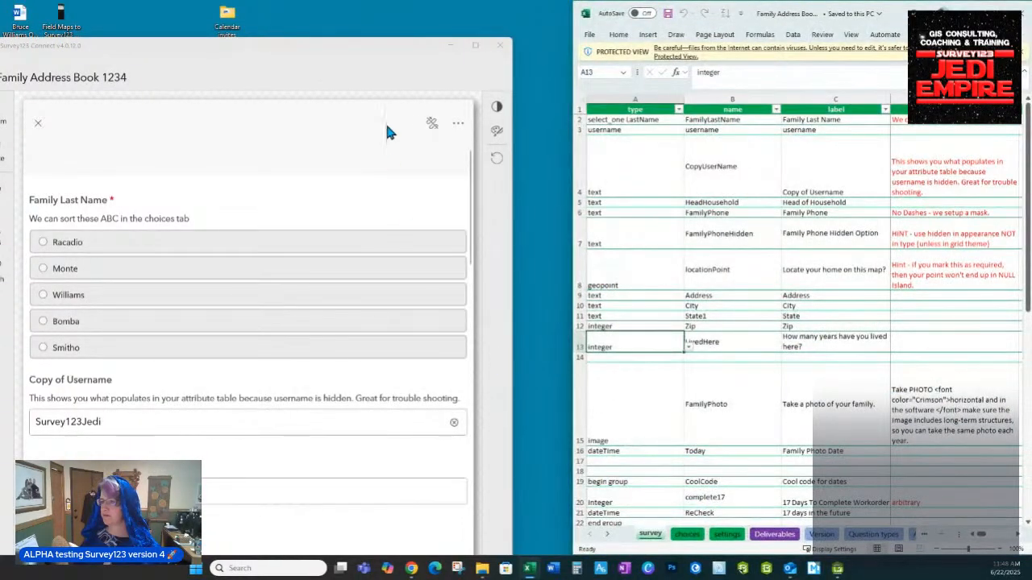
{"action": "left_click_drag", "start_coordinate": [383, 55], "coordinate": [415, 12]}
{"action": "left_click", "coordinate": [996, 10]}
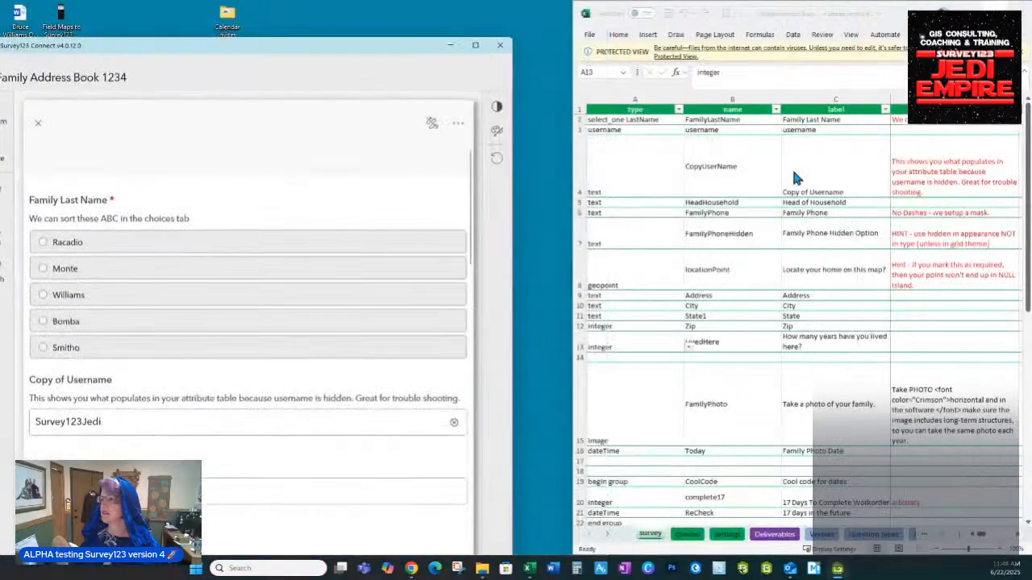
{"action": "left_click_drag", "start_coordinate": [511, 198], "coordinate": [448, 201]}
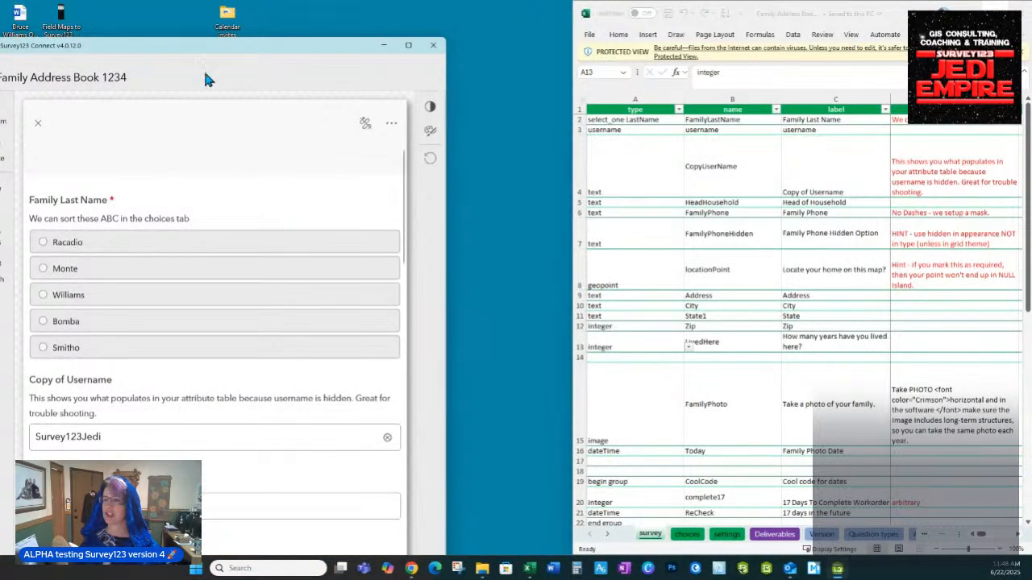
{"action": "left_click_drag", "start_coordinate": [202, 55], "coordinate": [230, 18]}
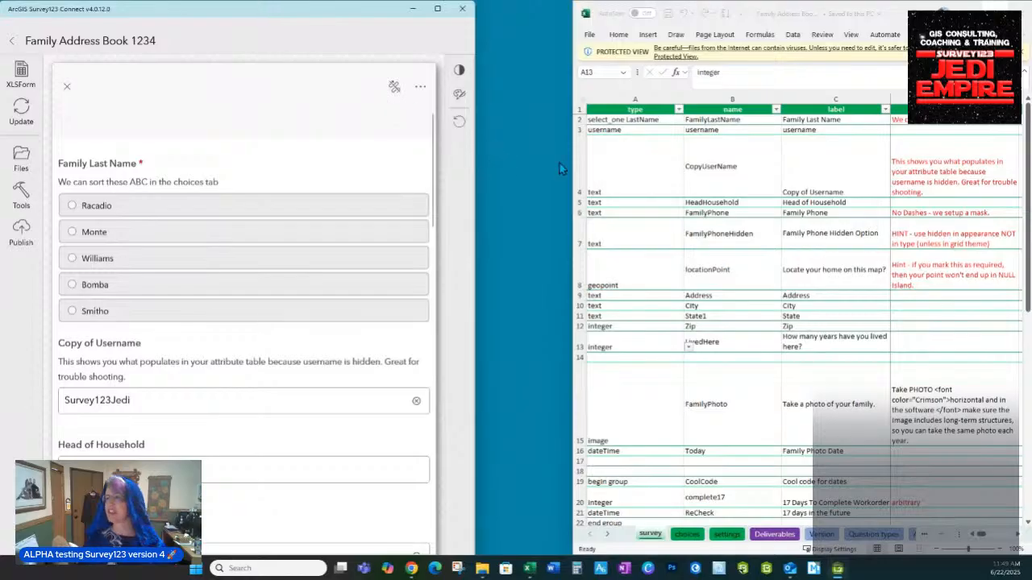
{"action": "left_click_drag", "start_coordinate": [574, 166], "coordinate": [432, 151]}
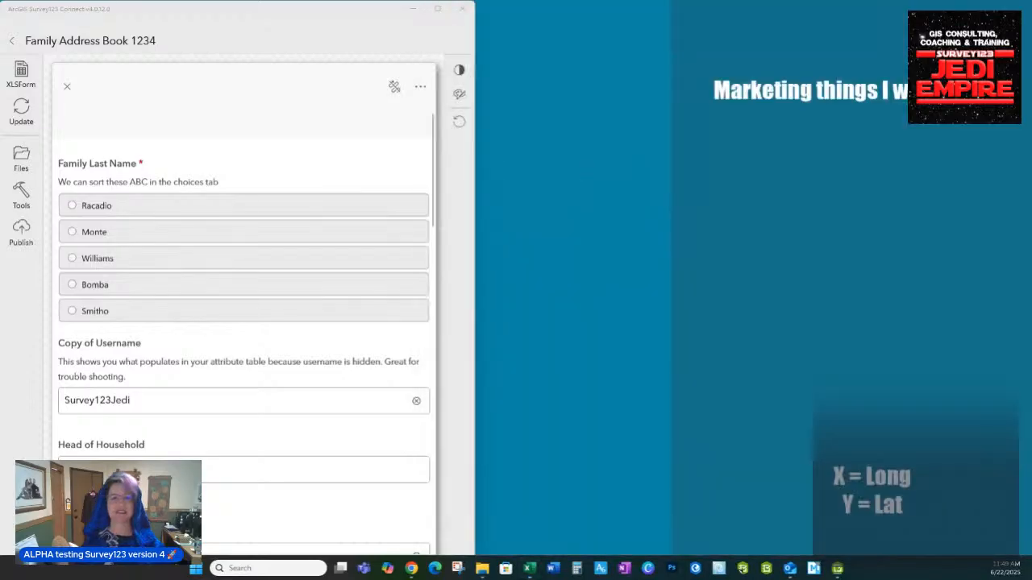
Place the enlarged spreadsheet beside the preview and choose Monte as the family last name
{"action": "left_click_drag", "start_coordinate": [679, 41], "coordinate": [716, 20]}
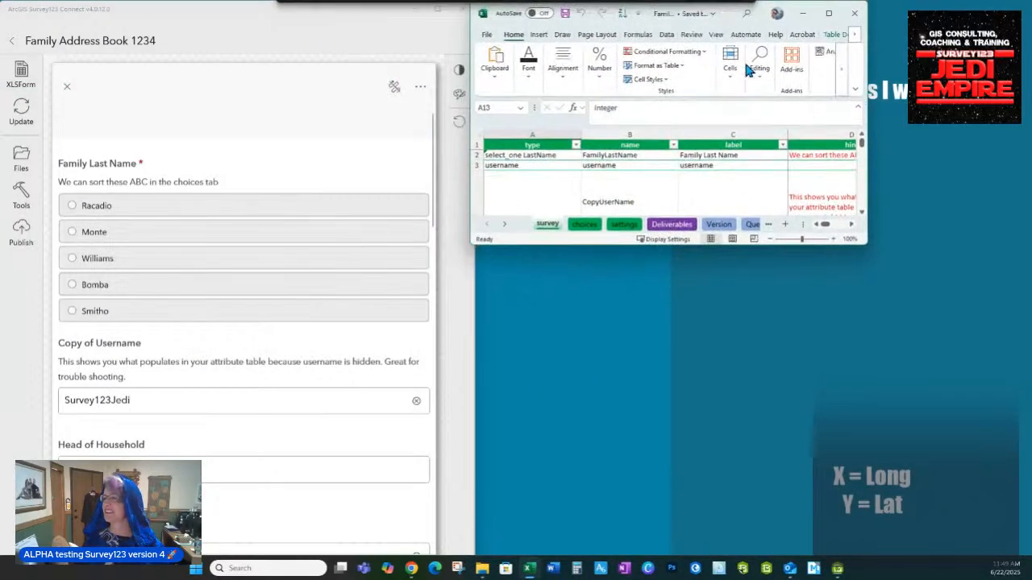
{"action": "left_click_drag", "start_coordinate": [866, 243], "coordinate": [1028, 559]}
{"action": "left_click", "coordinate": [778, 400]}
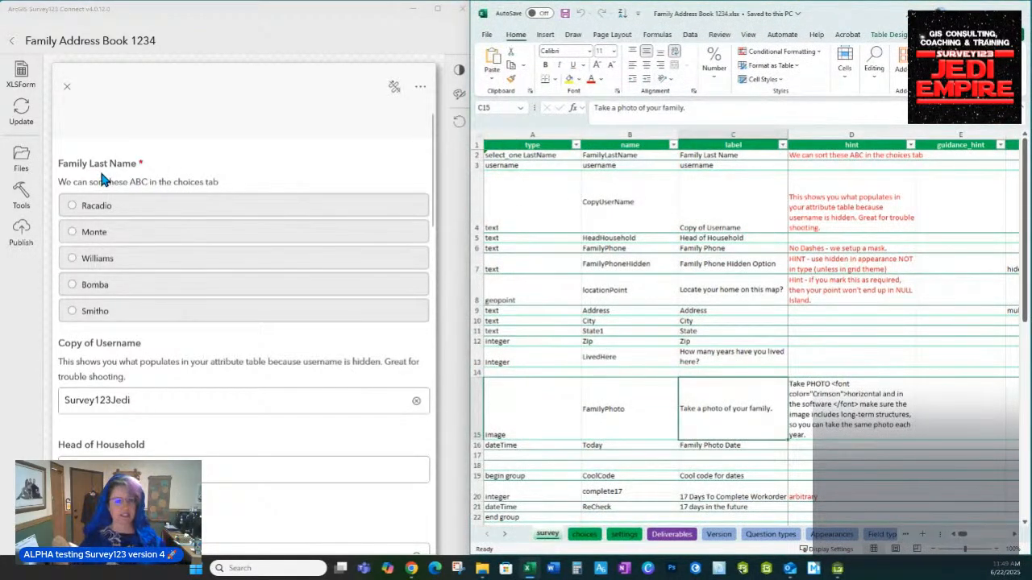
{"action": "left_click", "coordinate": [77, 234]}
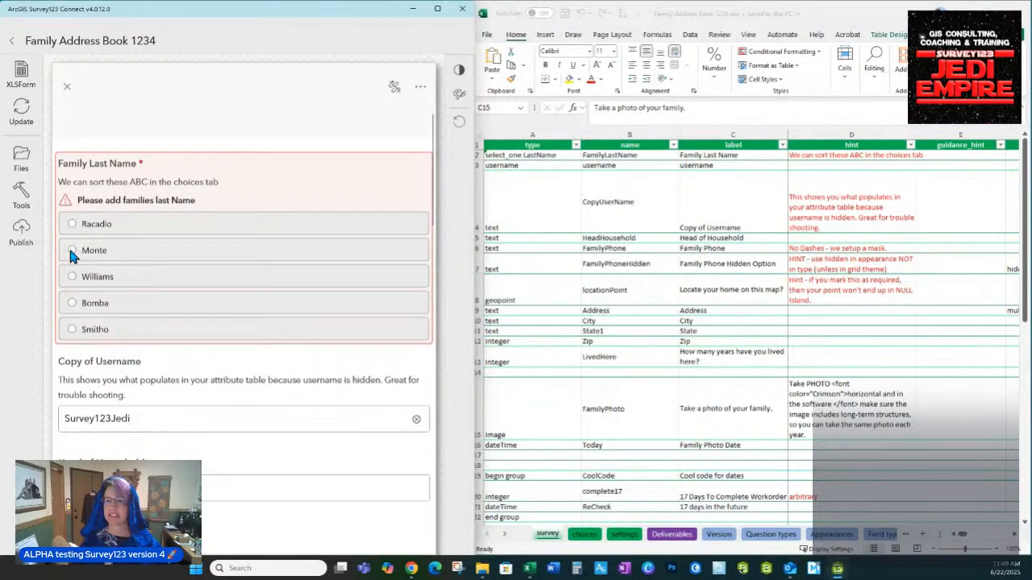
{"action": "left_click", "coordinate": [73, 251]}
{"action": "scroll", "coordinate": [131, 275], "scroll_direction": "down", "scroll_amount": 3}
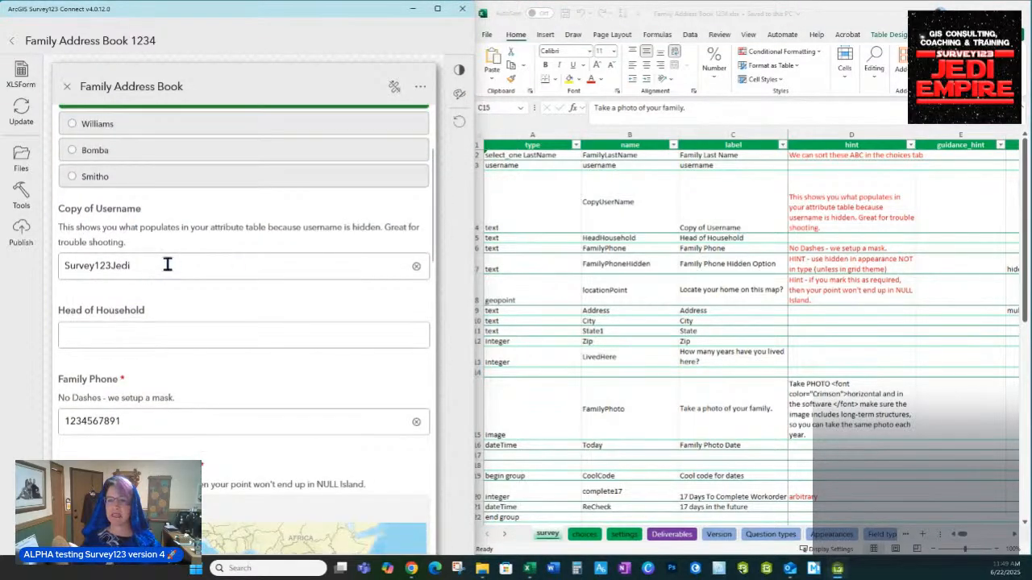
{"action": "left_click", "coordinate": [572, 219]}
{"action": "left_click", "coordinate": [627, 202]}
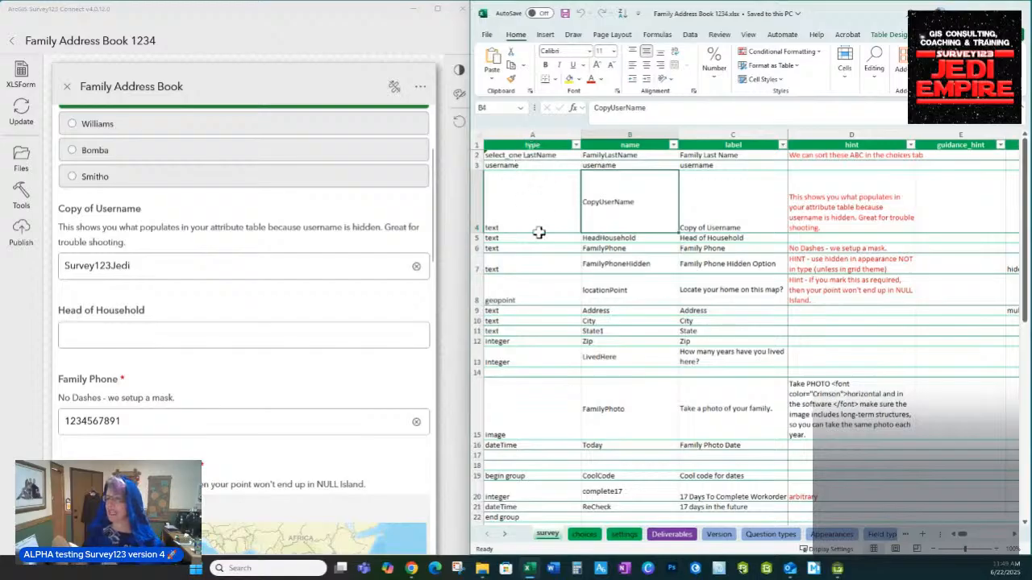
{"action": "left_click", "coordinate": [544, 164]}
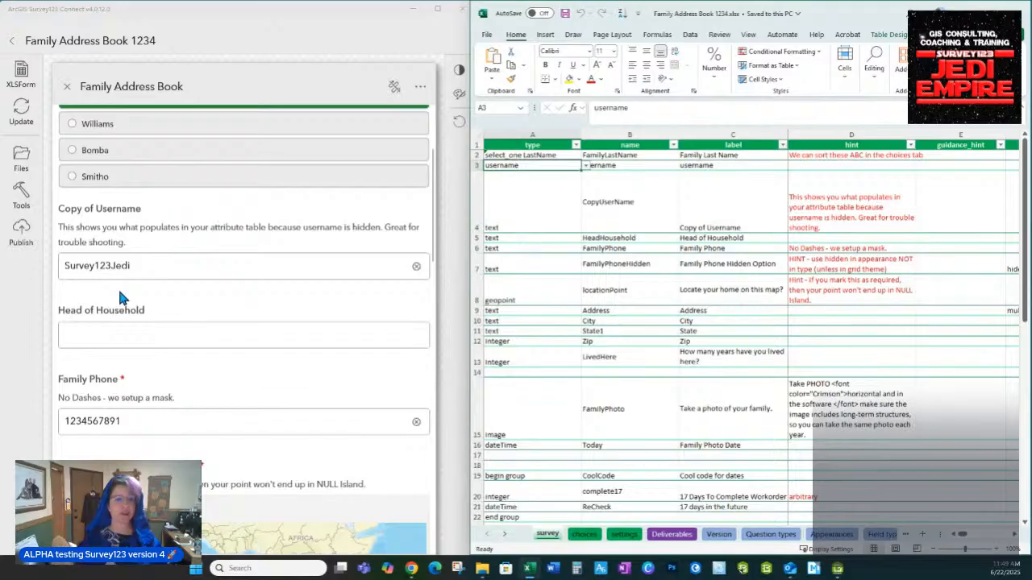
{"action": "left_click", "coordinate": [131, 334]}
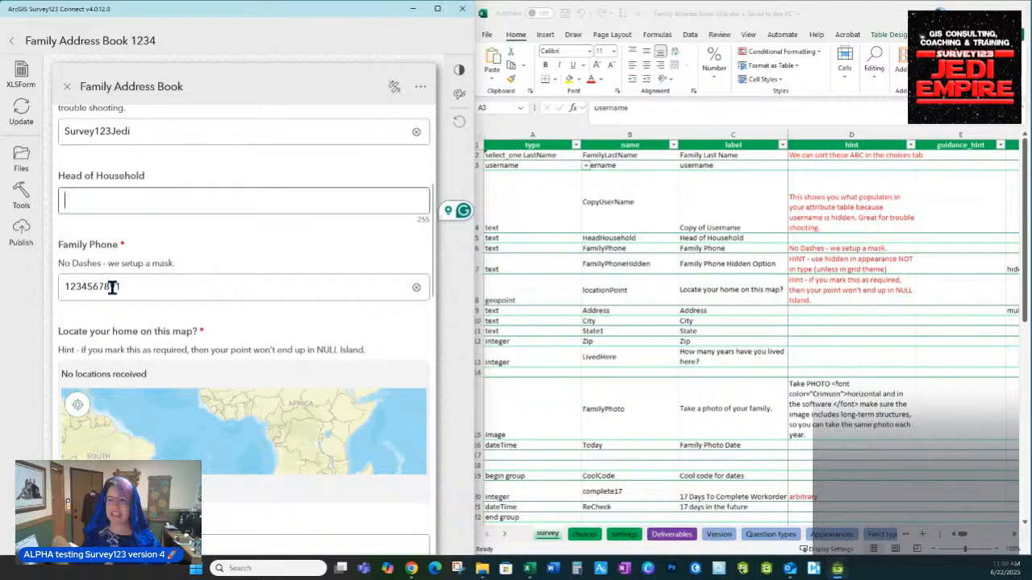
{"action": "left_click", "coordinate": [143, 288]}
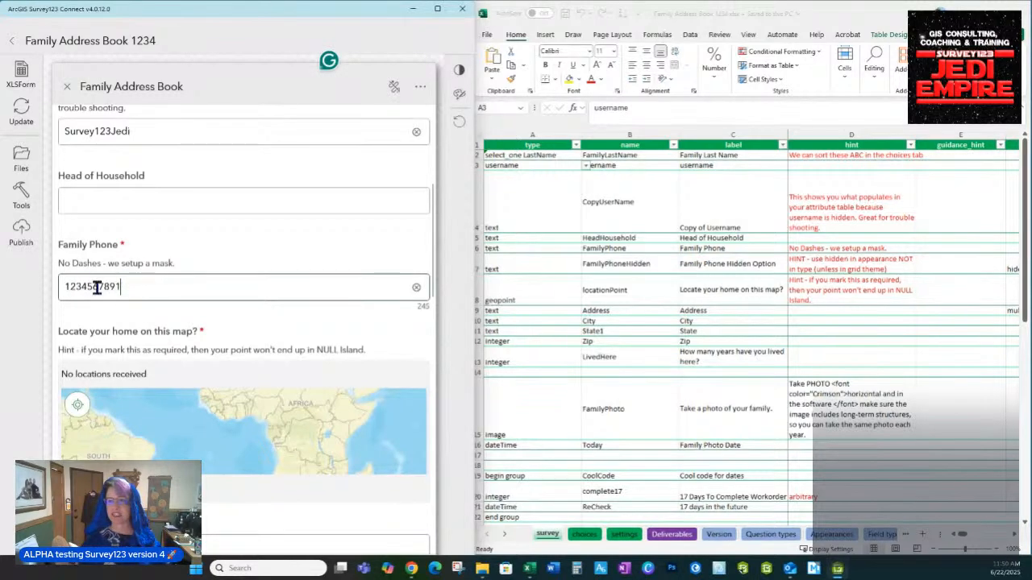
{"action": "left_click_drag", "start_coordinate": [137, 286], "coordinate": [48, 286]}
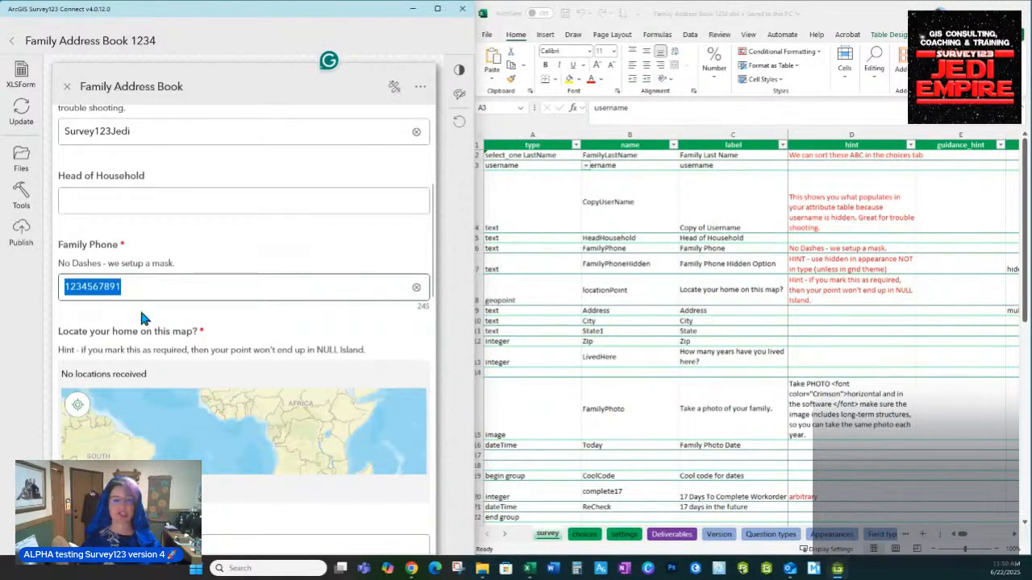
{"action": "left_click", "coordinate": [620, 203]}
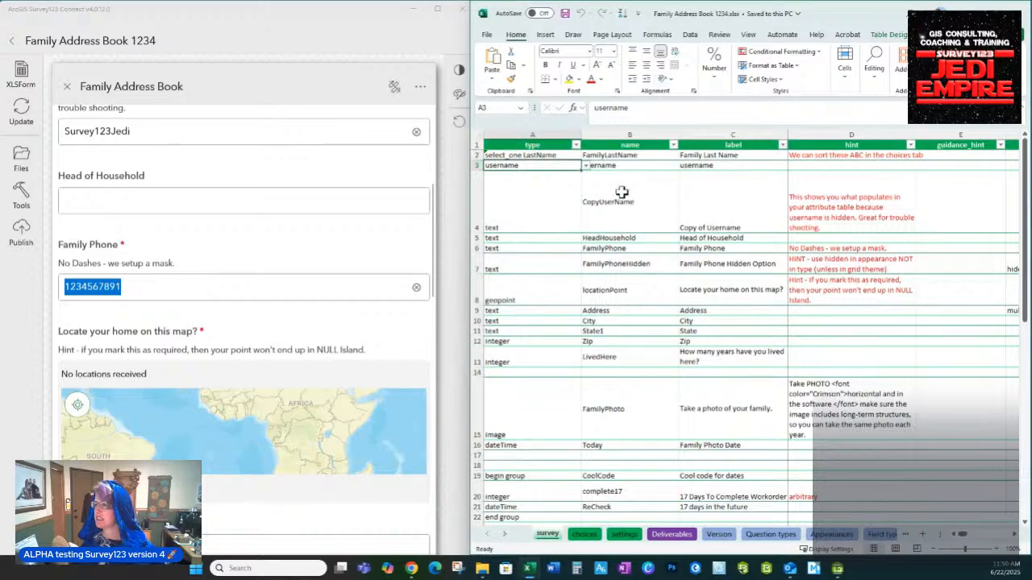
{"action": "left_click", "coordinate": [636, 247]}
{"action": "key", "text": "Right"}
{"action": "key", "text": "Right"}
{"action": "key", "text": "Right"}
{"action": "key", "text": "Right"}
{"action": "key", "text": "Right"}
{"action": "key", "text": "Right"}
{"action": "key", "text": "Right"}
{"action": "key", "text": "Right"}
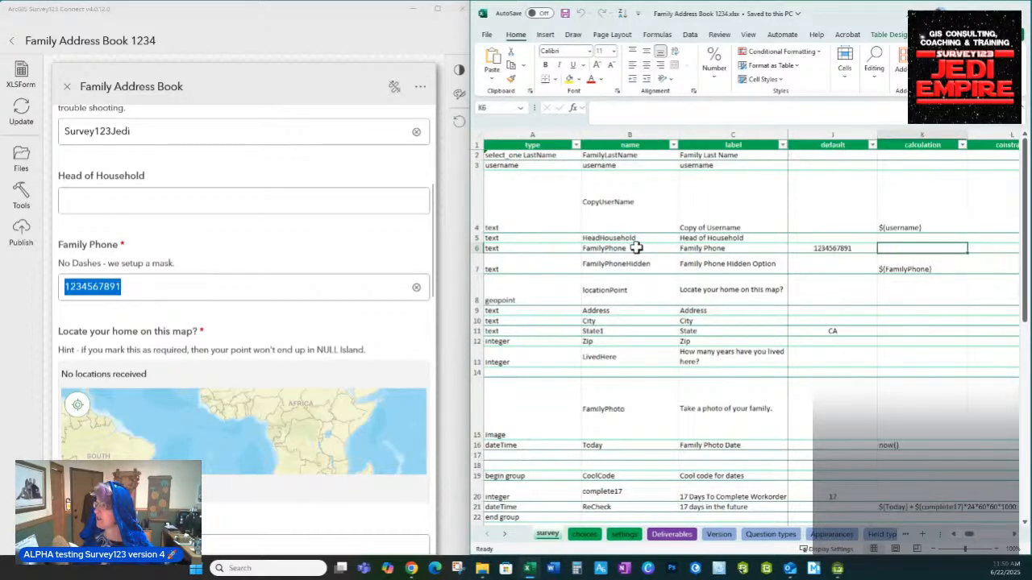
{"action": "scroll", "coordinate": [636, 247], "scroll_direction": "right", "scroll_amount": 1}
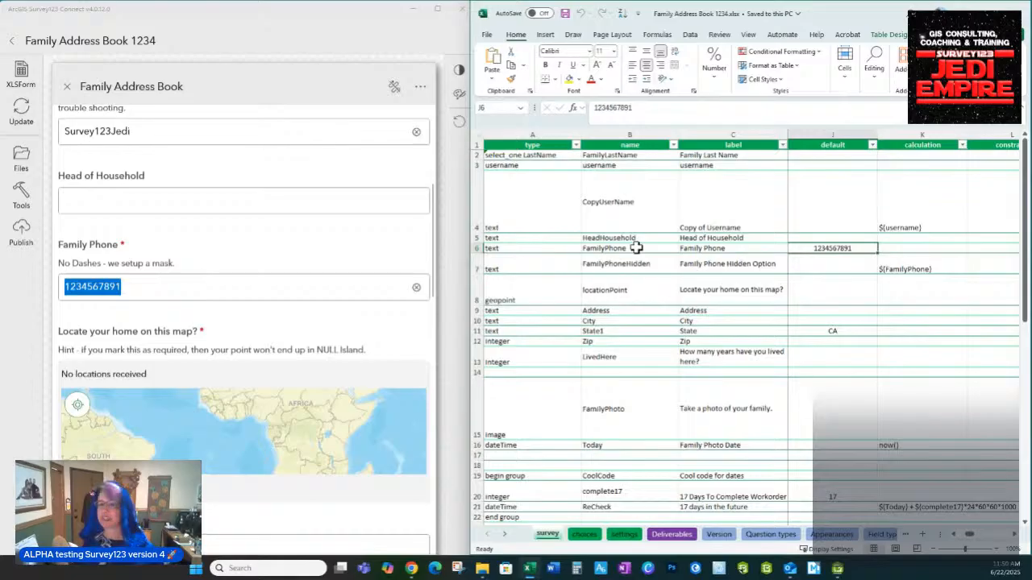
{"action": "key", "text": "Right"}
{"action": "key", "text": "Right"}
{"action": "key", "text": "Right"}
{"action": "key", "text": "Right"}
{"action": "key", "text": "Right"}
{"action": "key", "text": "Right"}
{"action": "key", "text": "Right"}
{"action": "key", "text": "Right"}
{"action": "key", "text": "Right"}
{"action": "key", "text": "Right"}
{"action": "key", "text": "Right"}
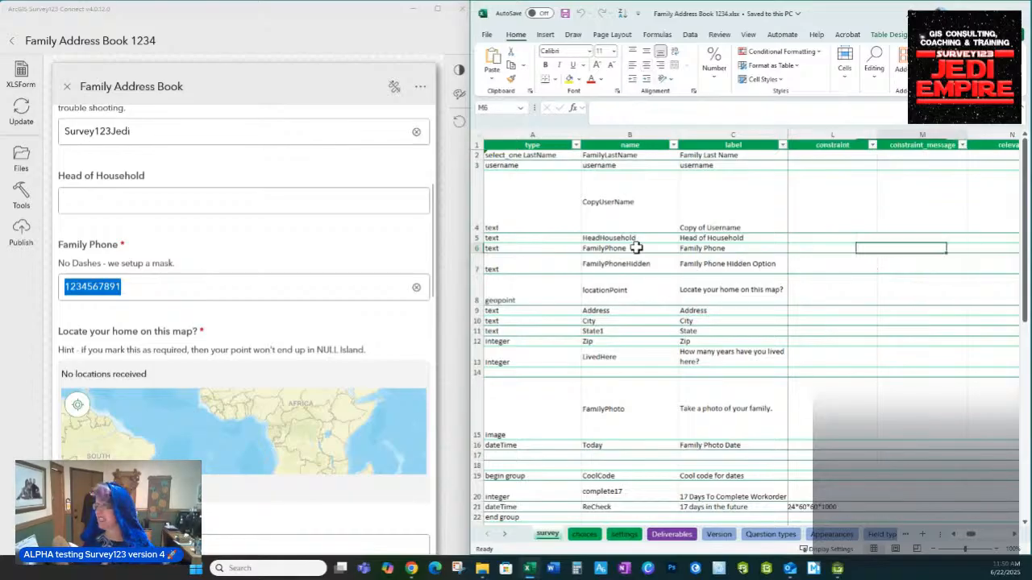
{"action": "key", "text": "Right"}
{"action": "key", "text": "Right"}
{"action": "key", "text": "Right"}
{"action": "key", "text": "Right"}
{"action": "key", "text": "Right"}
{"action": "key", "text": "Right"}
{"action": "key", "text": "Right"}
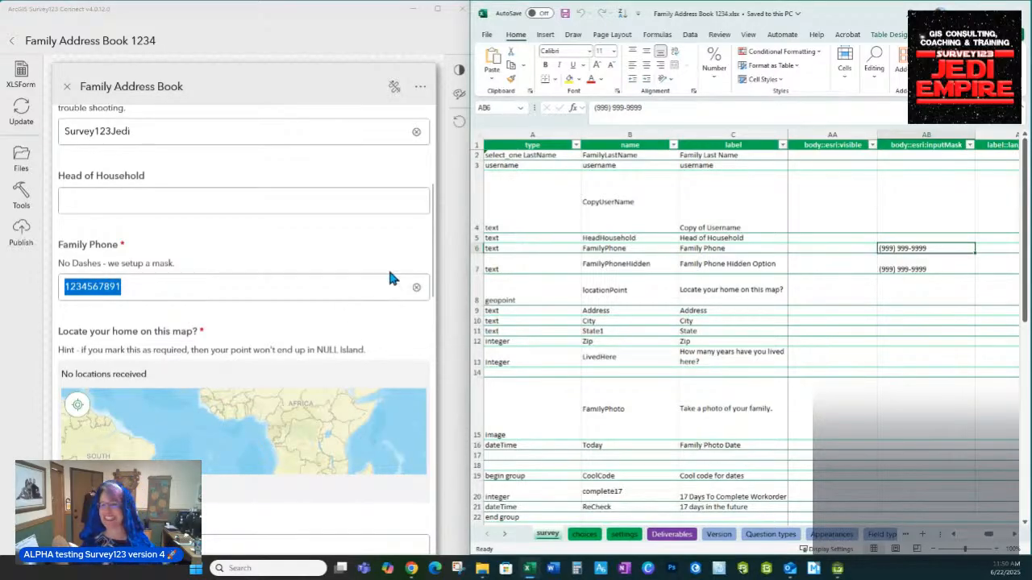
Scroll the preview down to the City field and bring the XLSForm back to the front
{"action": "scroll", "coordinate": [235, 164], "scroll_direction": "down", "scroll_amount": 2}
{"action": "scroll", "coordinate": [337, 297], "scroll_direction": "down", "scroll_amount": 3}
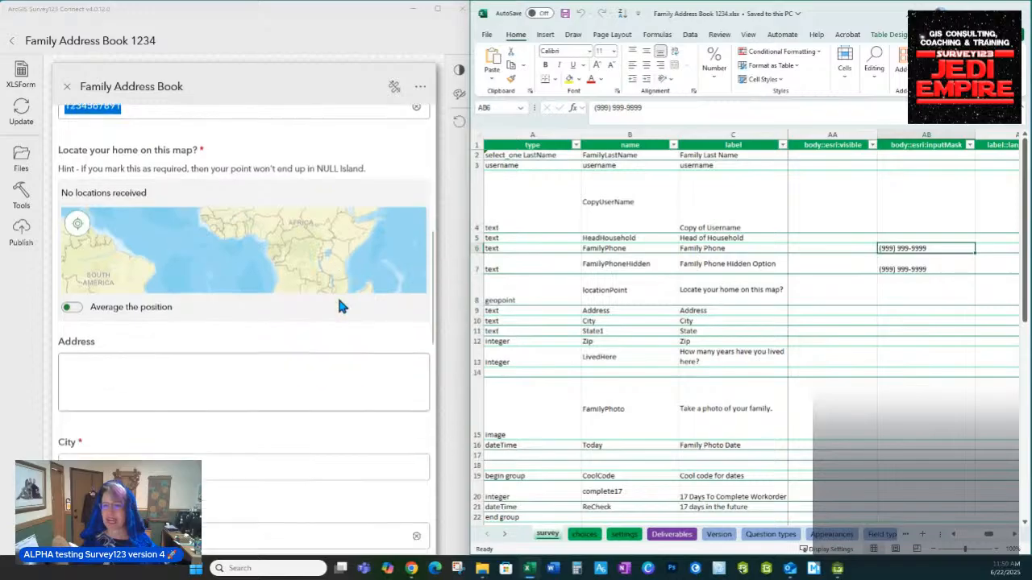
{"action": "left_click", "coordinate": [89, 385]}
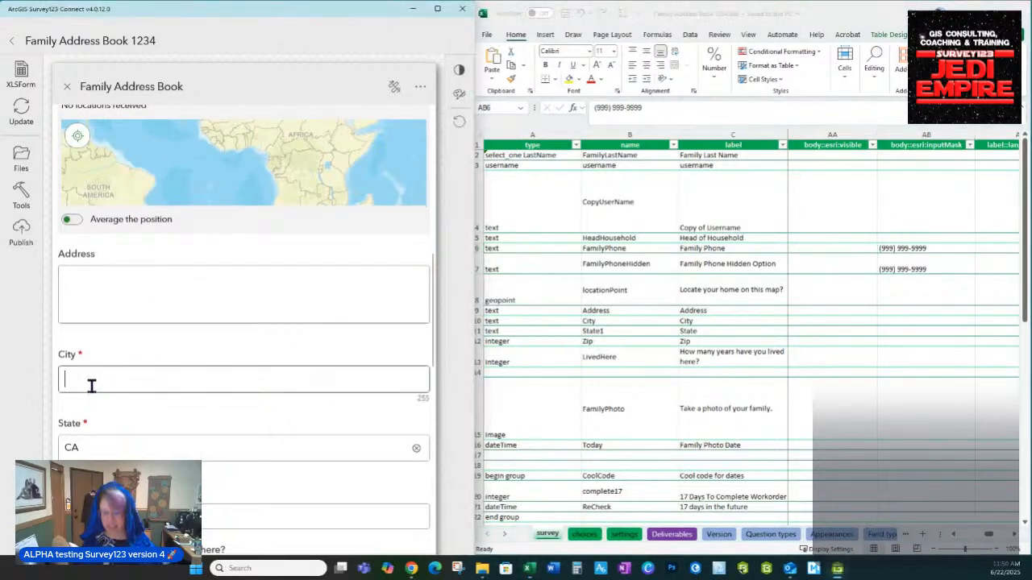
{"action": "left_click", "coordinate": [752, 229]}
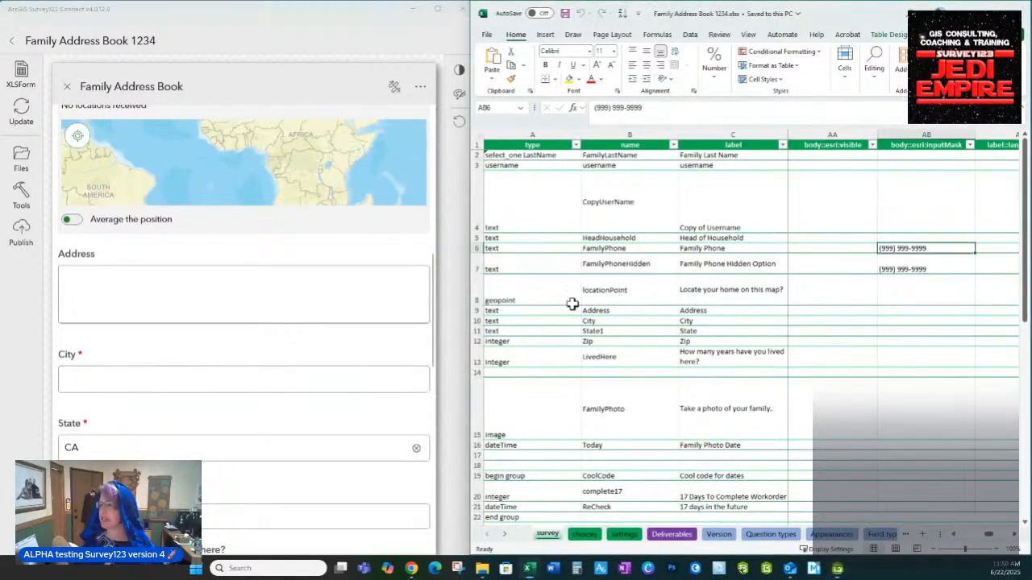
{"action": "scroll", "coordinate": [545, 446], "scroll_direction": "down", "scroll_amount": 4}
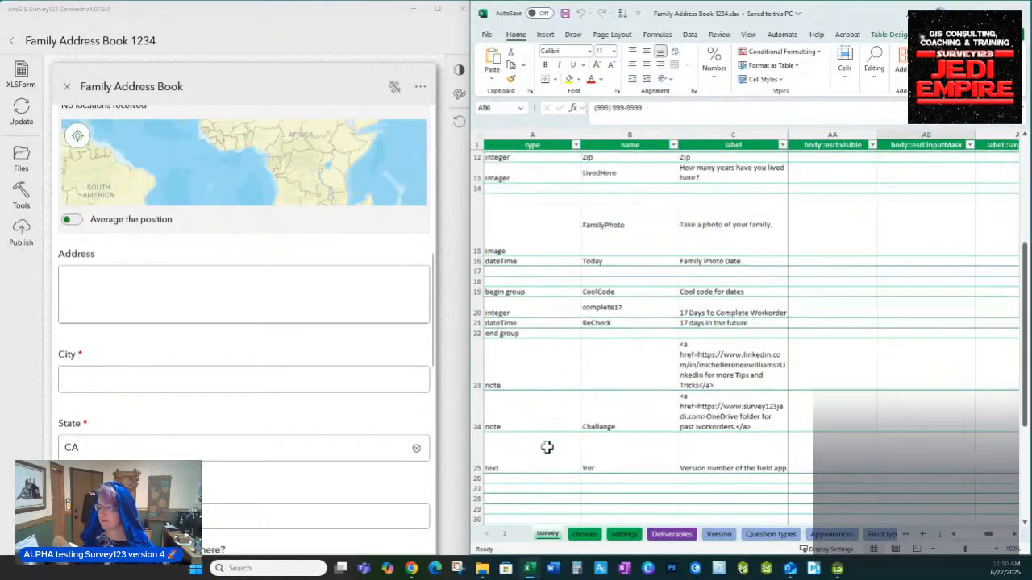
{"action": "scroll", "coordinate": [546, 447], "scroll_direction": "up", "scroll_amount": 2}
{"action": "scroll", "coordinate": [553, 269], "scroll_direction": "up", "scroll_amount": 2}
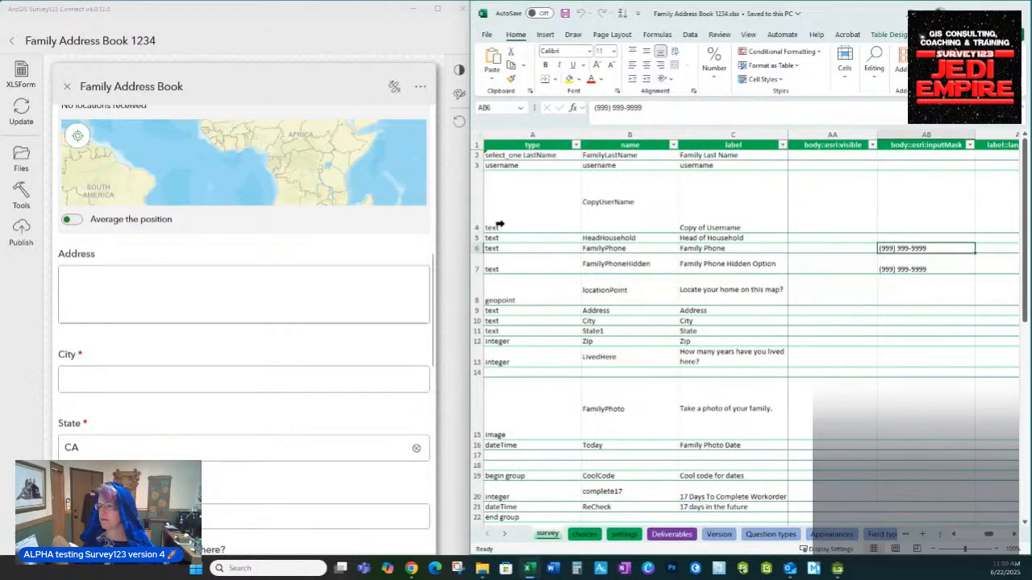
Step across the locationPoint row 8 in Excel, ending on its NULL Island hint in D8
{"action": "left_click", "coordinate": [549, 291]}
{"action": "left_click", "coordinate": [609, 291]}
{"action": "key", "text": "Right"}
{"action": "key", "text": "Right"}
{"action": "key", "text": "Right"}
{"action": "key", "text": "Right"}
{"action": "key", "text": "Right"}
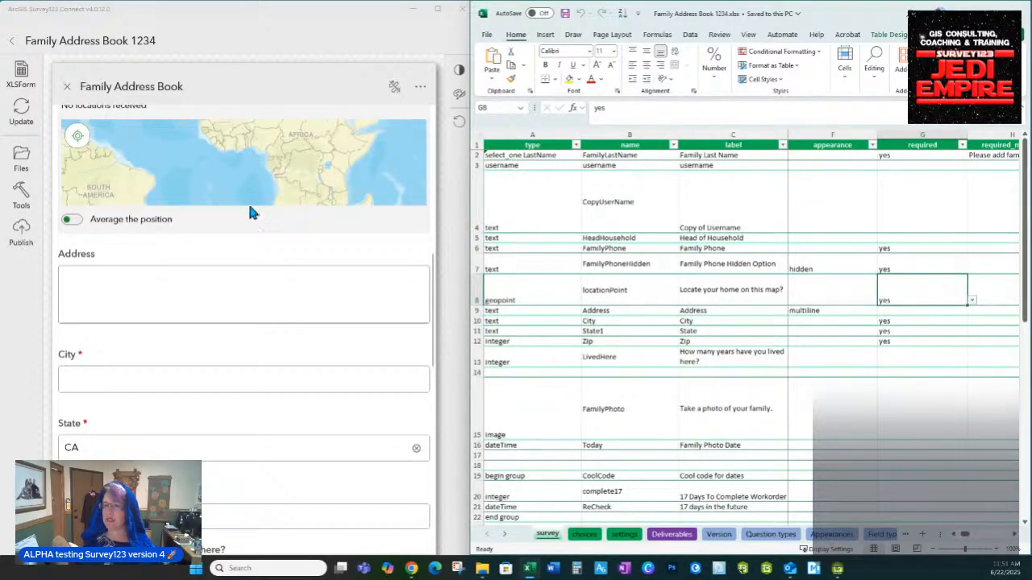
{"action": "scroll", "coordinate": [237, 194], "scroll_direction": "up", "scroll_amount": 1}
{"action": "key", "text": "Right"}
{"action": "key", "text": "Right"}
{"action": "key", "text": "Right"}
{"action": "key", "text": "Right"}
{"action": "key", "text": "Right"}
{"action": "key", "text": "Right"}
{"action": "key", "text": "Right"}
{"action": "key", "text": "Right"}
{"action": "key", "text": "Right"}
{"action": "key", "text": "Right"}
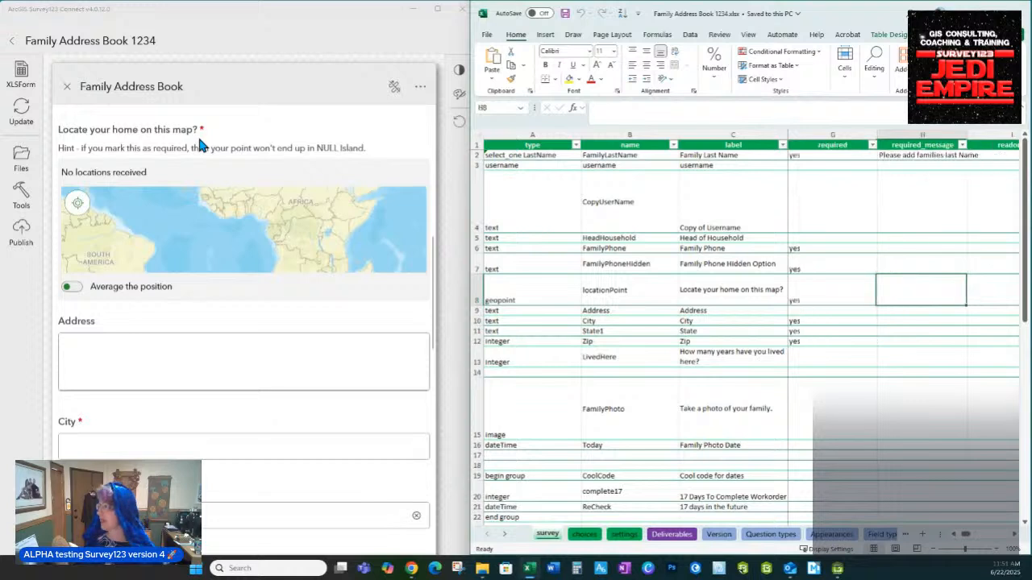
{"action": "key", "text": "Right"}
{"action": "key", "text": "Right"}
{"action": "key", "text": "Right"}
{"action": "key", "text": "Right"}
{"action": "key", "text": "Right"}
{"action": "key", "text": "Right"}
{"action": "key", "text": "Right"}
{"action": "key", "text": "Right"}
{"action": "key", "text": "Right"}
{"action": "key", "text": "Right"}
{"action": "key", "text": "Right"}
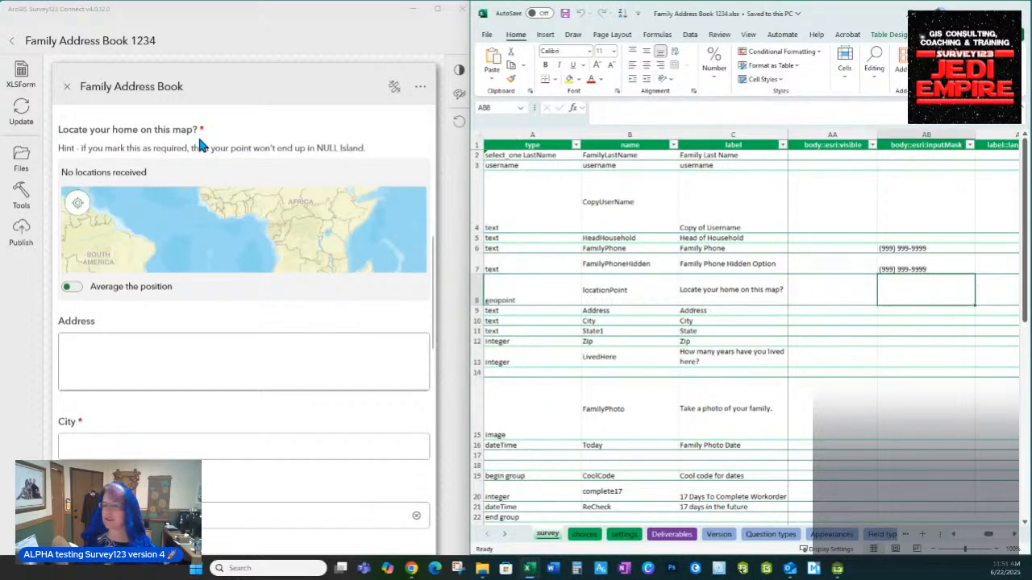
{"action": "key", "text": "Right"}
{"action": "key", "text": "Right"}
{"action": "key", "text": "Right"}
{"action": "key", "text": "Right"}
{"action": "key", "text": "Right"}
{"action": "key", "text": "Right"}
{"action": "key", "text": "Right"}
{"action": "key", "text": "Right"}
{"action": "key", "text": "Right"}
{"action": "key", "text": "Right"}
{"action": "key", "text": "Right"}
{"action": "key", "text": "Right"}
{"action": "key", "text": "Right"}
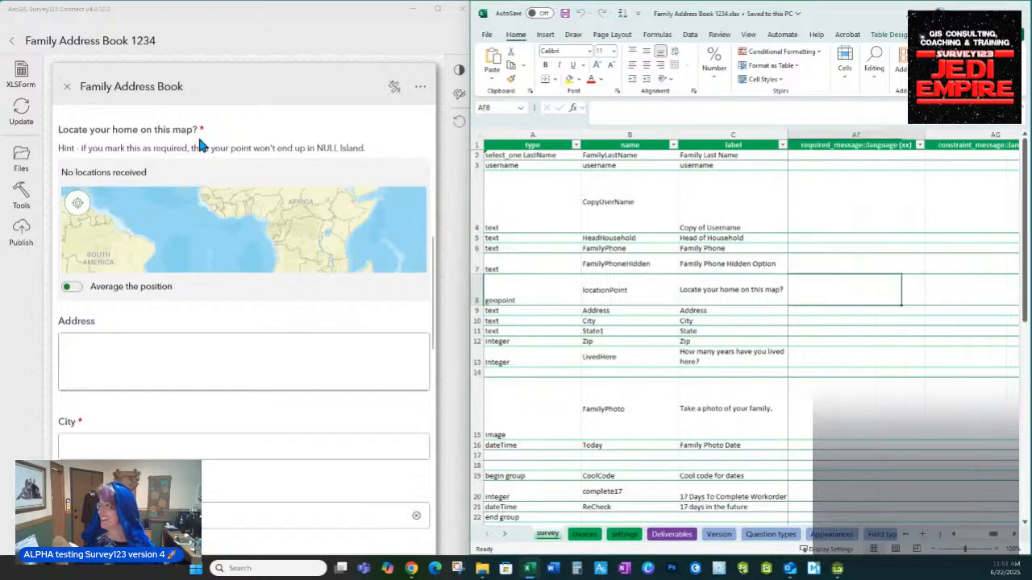
{"action": "key", "text": "Right"}
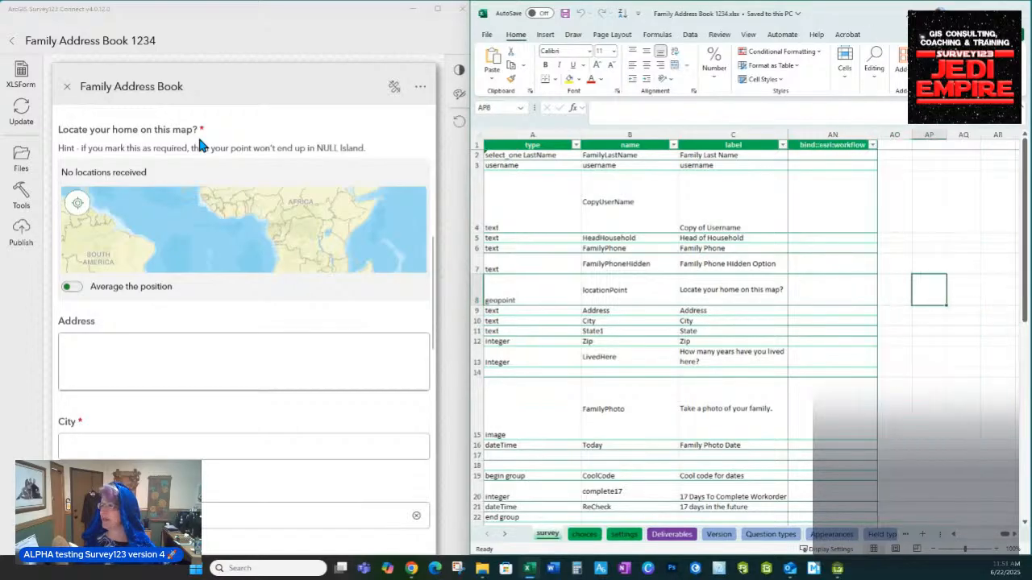
{"action": "left_click", "coordinate": [594, 288]}
{"action": "key", "text": "Right"}
{"action": "key", "text": "Right"}
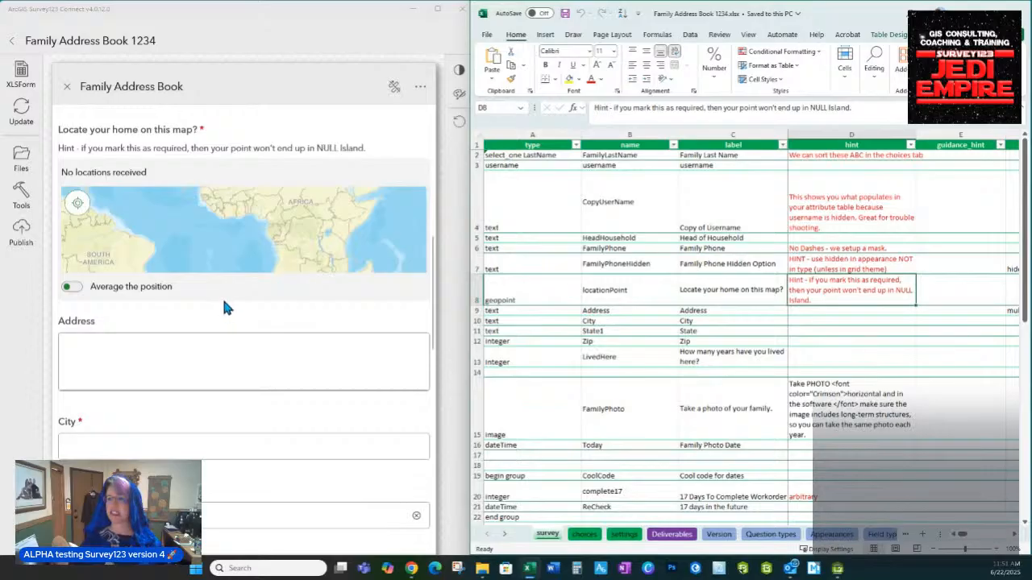
Open the location map, pan and zoom to San Diego, and maximize the window
{"action": "left_click", "coordinate": [167, 247]}
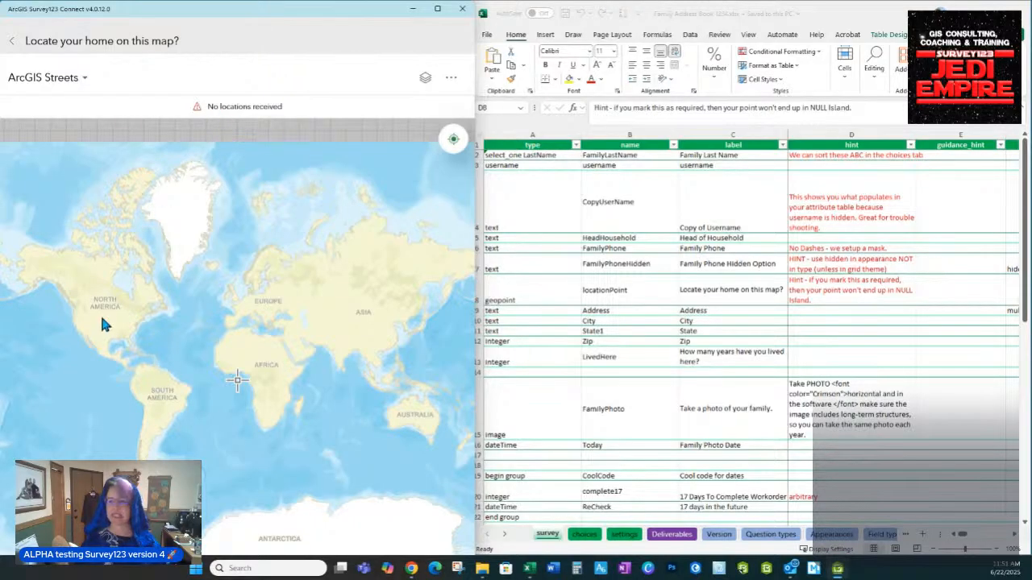
{"action": "left_click_drag", "start_coordinate": [99, 315], "coordinate": [288, 315]}
{"action": "scroll", "coordinate": [289, 321], "scroll_direction": "up", "scroll_amount": 2}
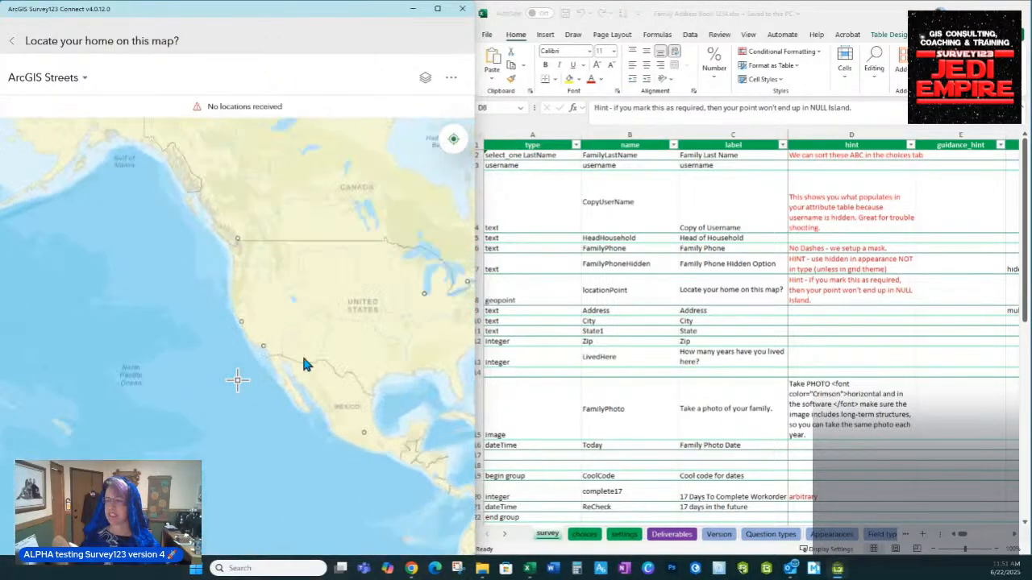
{"action": "scroll", "coordinate": [196, 283], "scroll_direction": "up", "scroll_amount": 2}
{"action": "scroll", "coordinate": [202, 291], "scroll_direction": "up", "scroll_amount": 2}
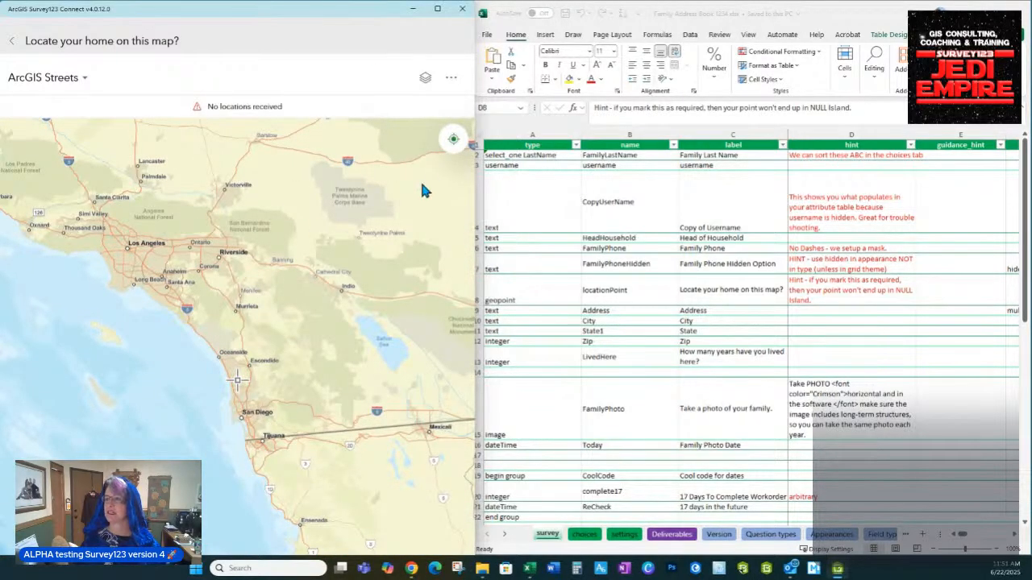
{"action": "left_click", "coordinate": [437, 8]}
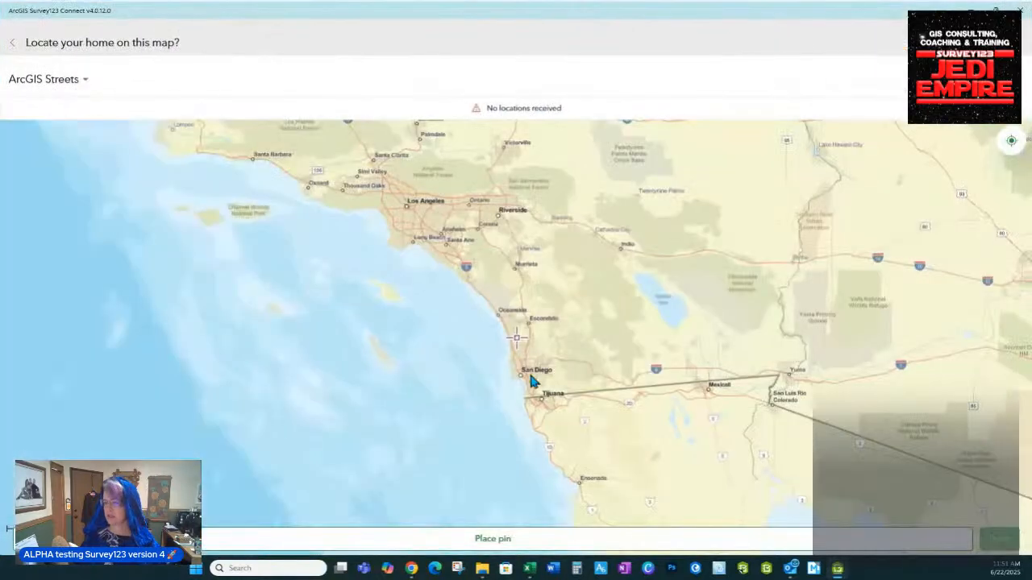
{"action": "left_click", "coordinate": [494, 541]}
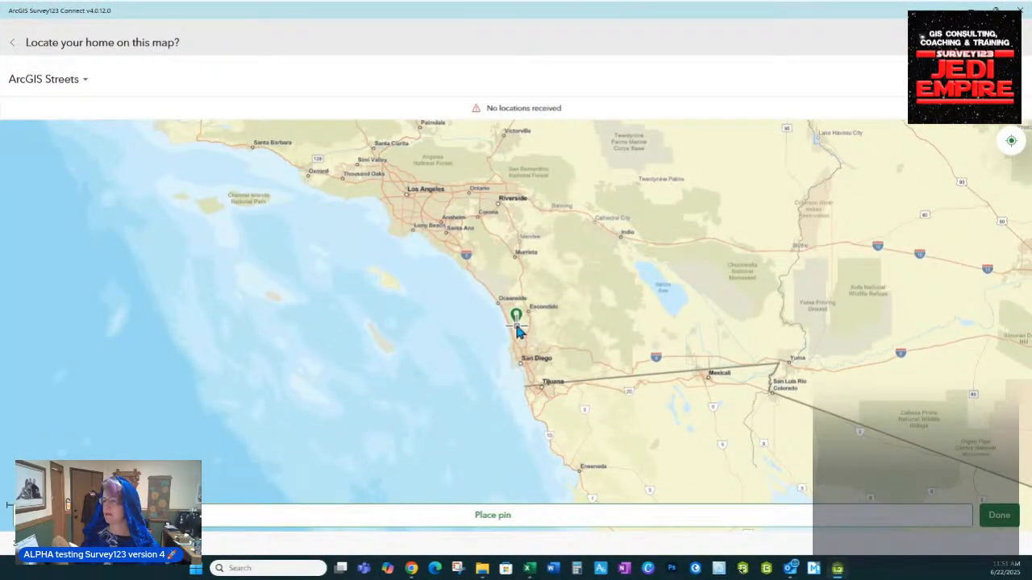
{"action": "left_click_drag", "start_coordinate": [516, 327], "coordinate": [497, 342]}
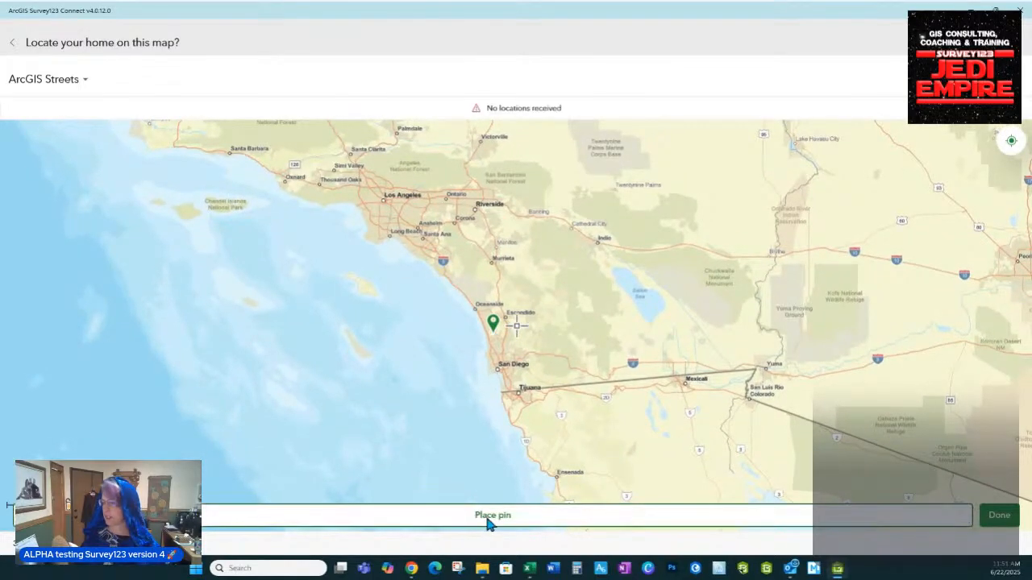
{"action": "left_click", "coordinate": [486, 523]}
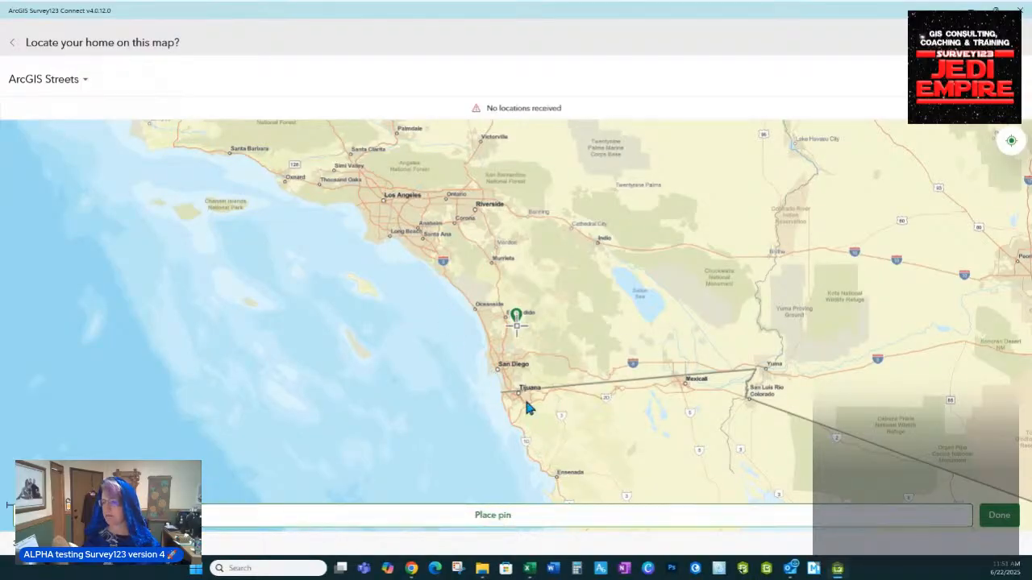
{"action": "left_click_drag", "start_coordinate": [526, 405], "coordinate": [494, 410]}
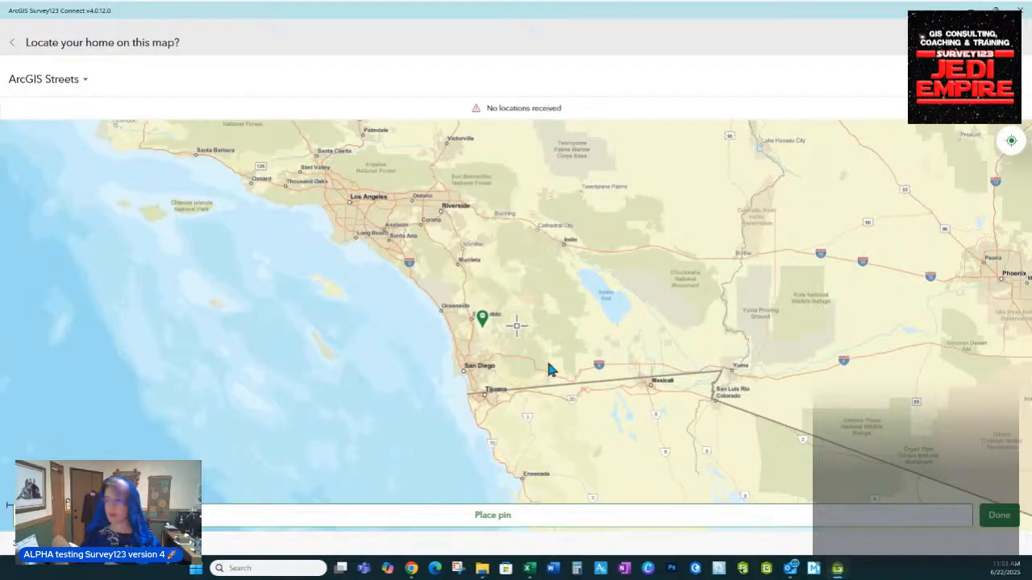
{"action": "left_click", "coordinate": [1000, 516]}
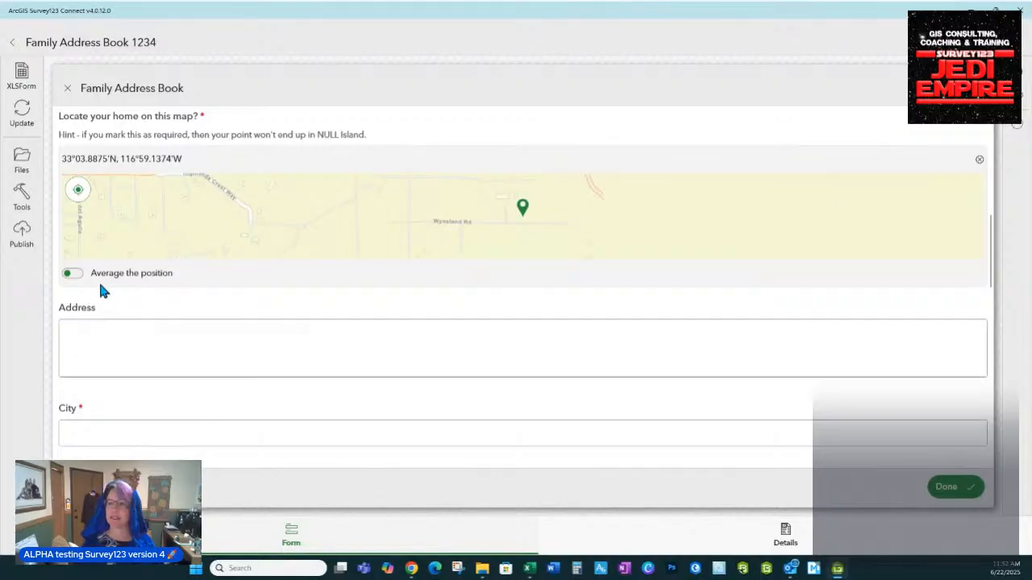
Touch Address and Zip, leaving Zip flagged 'Response required', then scroll to Cool code for dates
{"action": "left_click", "coordinate": [97, 330]}
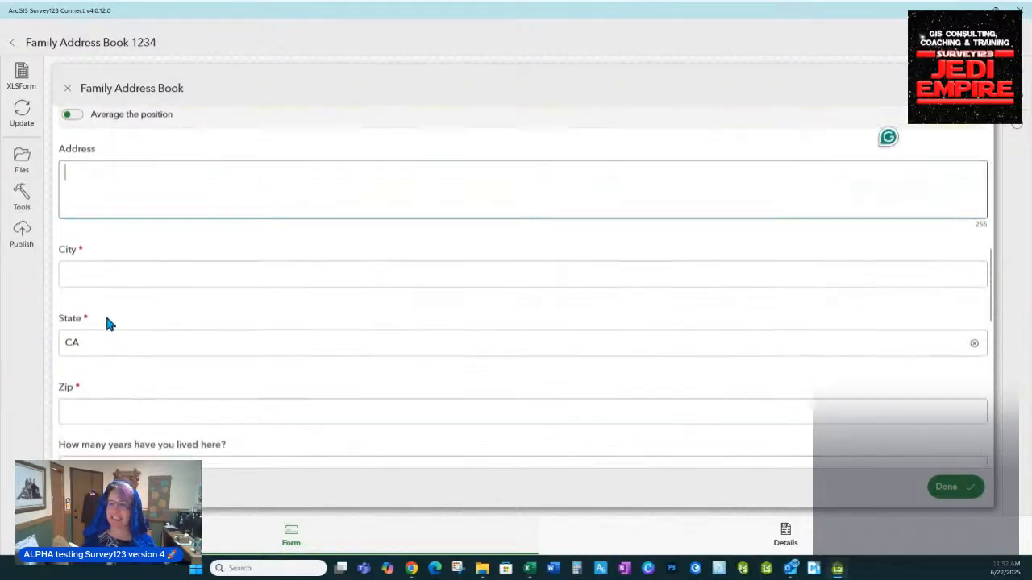
{"action": "scroll", "coordinate": [207, 343], "scroll_direction": "down", "scroll_amount": 3}
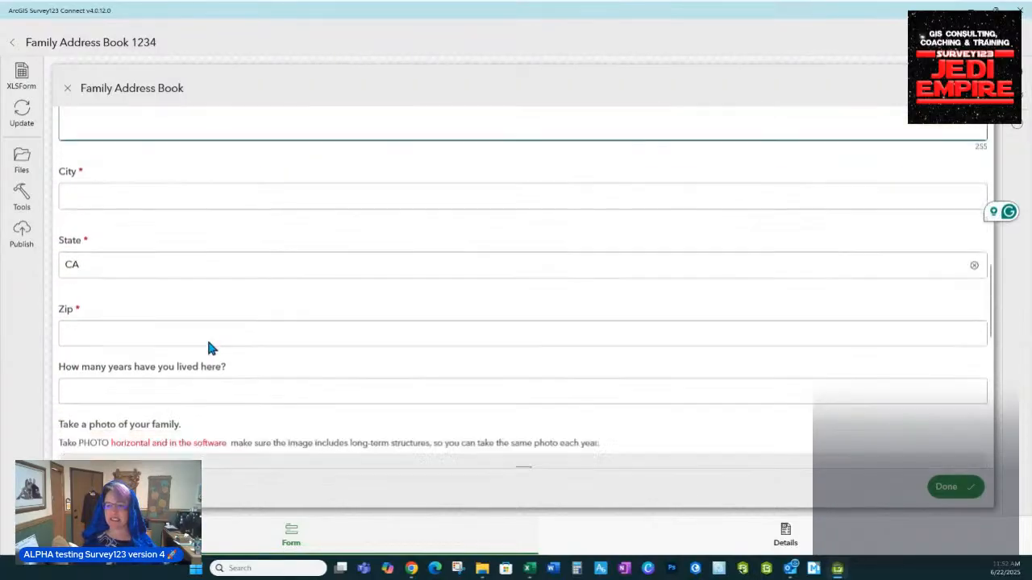
{"action": "left_click", "coordinate": [64, 244]}
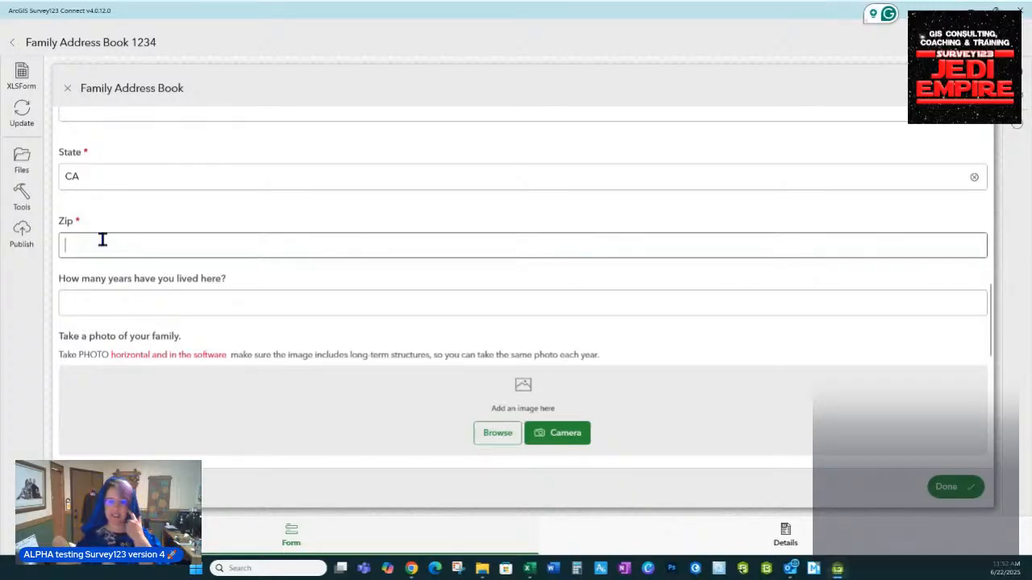
{"action": "left_click", "coordinate": [113, 301]}
{"action": "scroll", "coordinate": [460, 323], "scroll_direction": "down", "scroll_amount": 2}
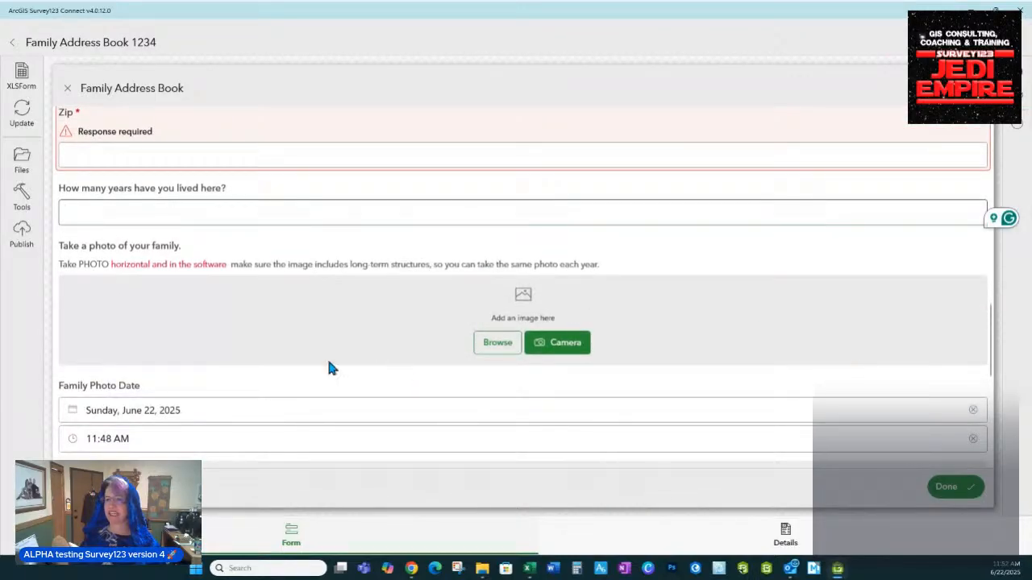
{"action": "scroll", "coordinate": [306, 387], "scroll_direction": "down", "scroll_amount": 4}
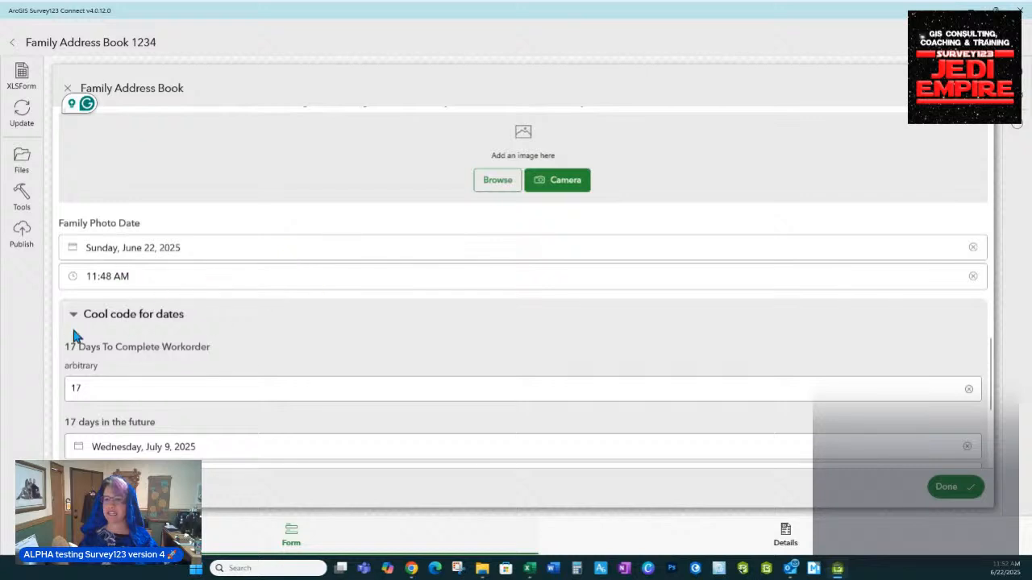
{"action": "scroll", "coordinate": [159, 261], "scroll_direction": "down", "scroll_amount": 4}
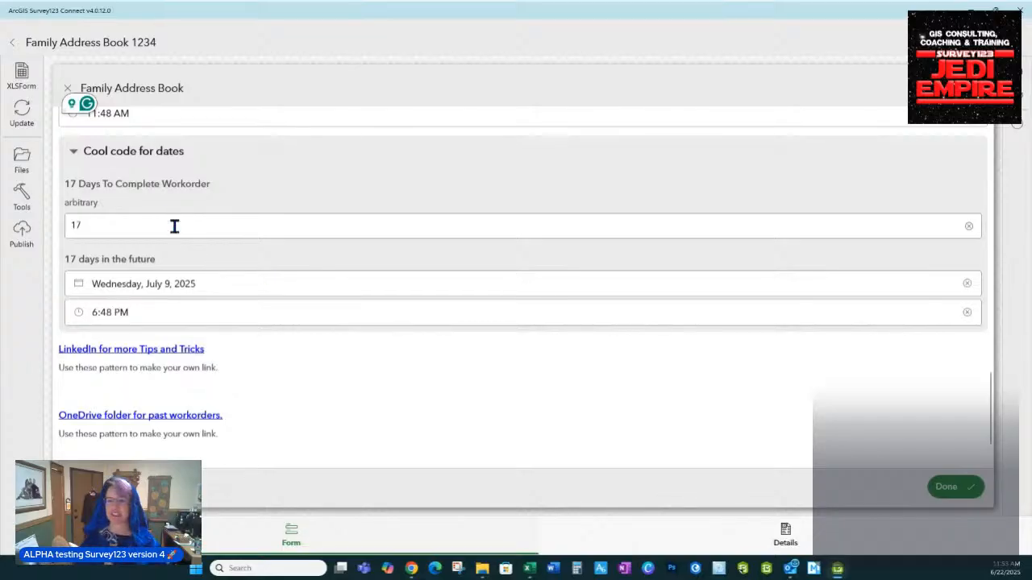
Change the workorder days from 17 to 2, giving Tuesday, June 24, 2025, 6:48 PM
{"action": "left_click_drag", "start_coordinate": [174, 226], "coordinate": [59, 228]}
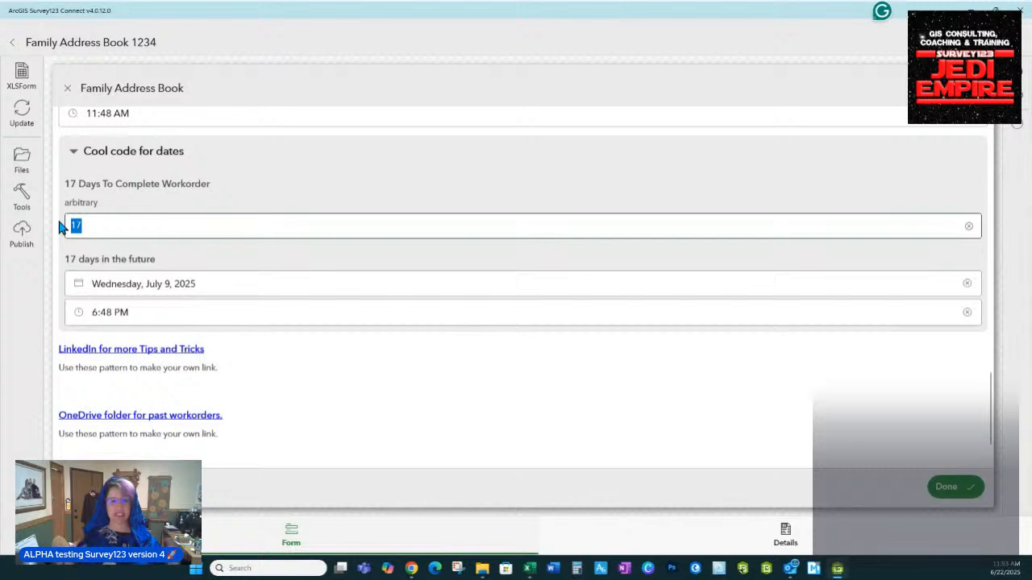
{"action": "type", "text": "2"}
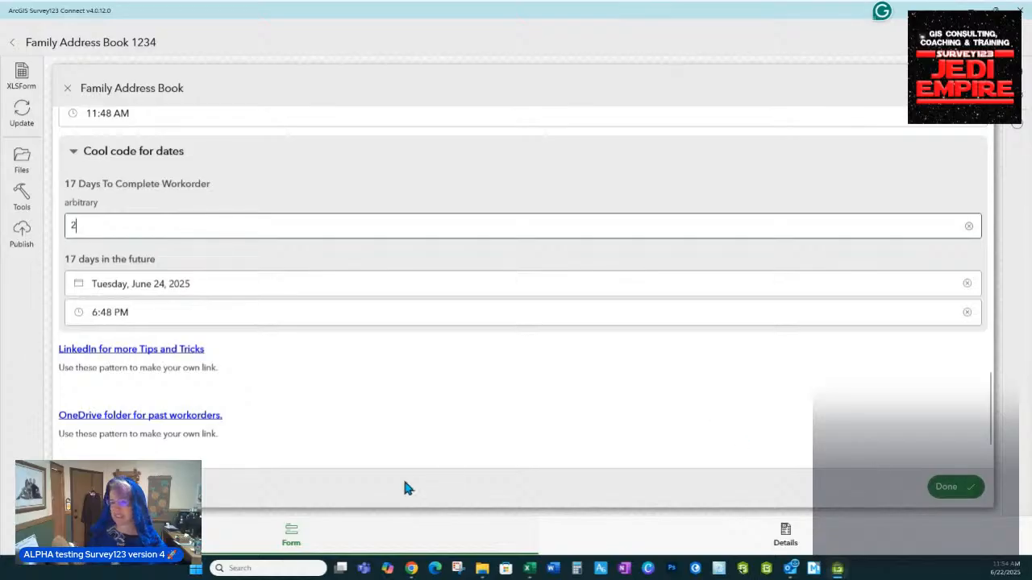
{"action": "scroll", "coordinate": [520, 346], "scroll_direction": "down", "scroll_amount": 1}
{"action": "scroll", "coordinate": [520, 345], "scroll_direction": "down", "scroll_amount": 2}
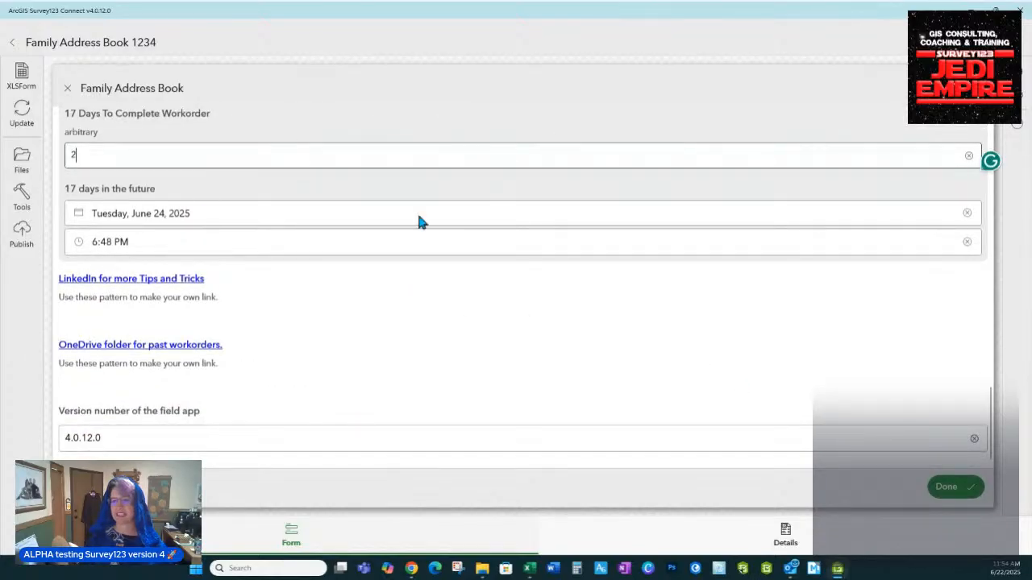
Fill in the Version number and try submitting the form; City and Zip are flagged 'Response required'
{"action": "left_click", "coordinate": [137, 443]}
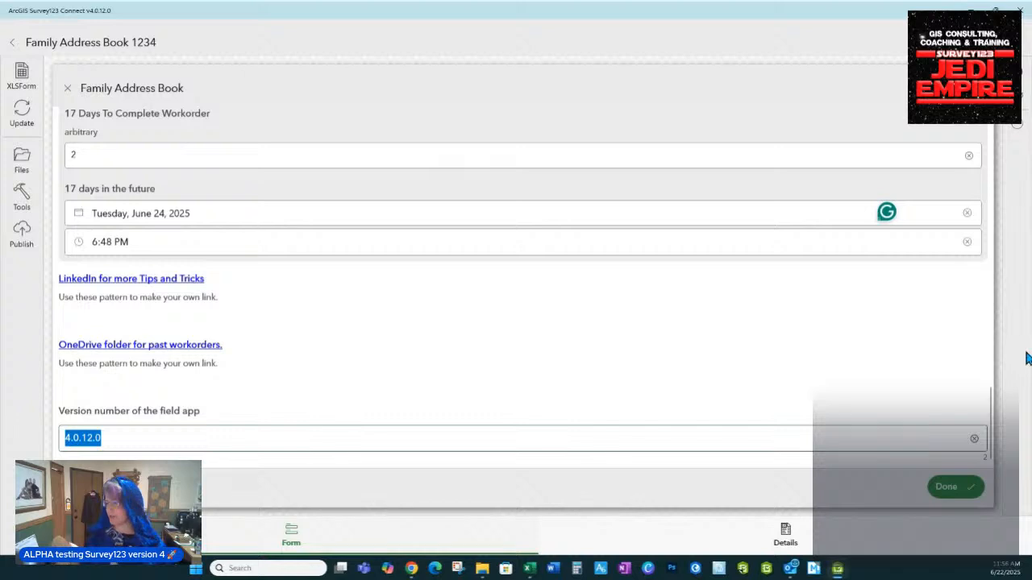
{"action": "left_click", "coordinate": [947, 487]}
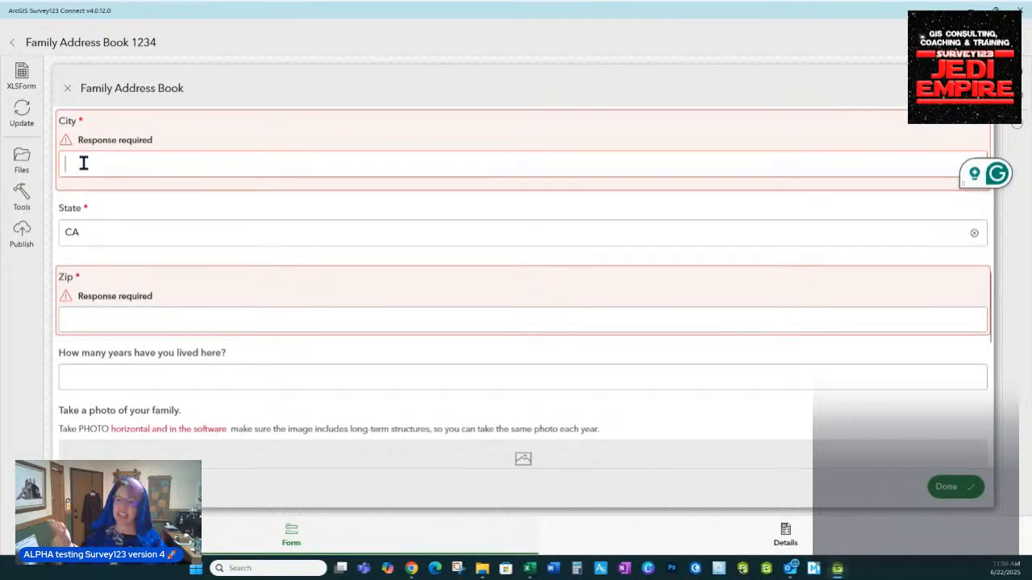
Go to the Details page of Family Address Book 1234, showing its empty summary and description
{"action": "left_click", "coordinate": [98, 316]}
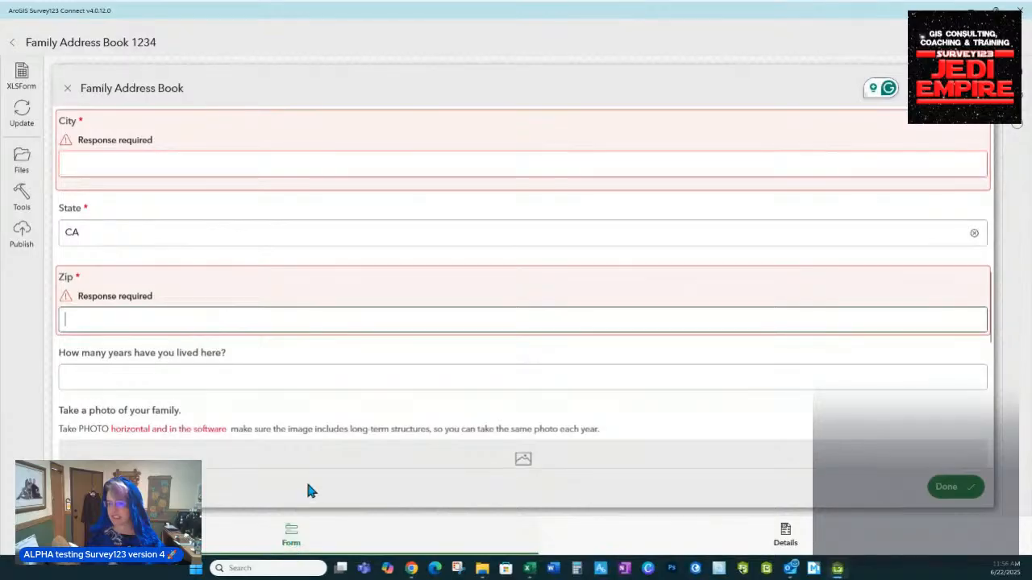
{"action": "left_click", "coordinate": [785, 536]}
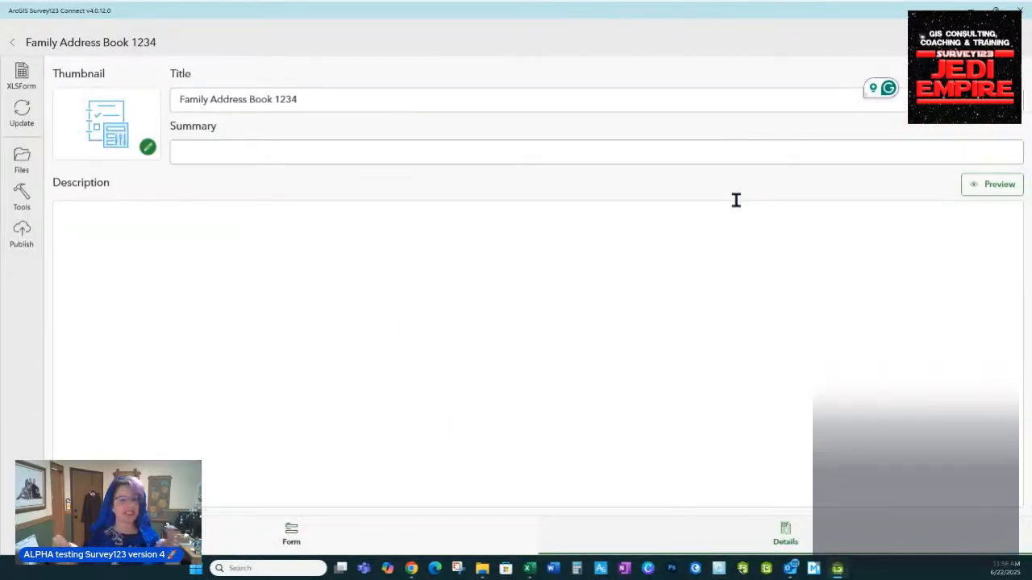
Fill in the survey summary and description, then bring up the Publish dialog with its feature-service warning
{"action": "left_click", "coordinate": [262, 150]}
{"action": "left_click", "coordinate": [99, 245]}
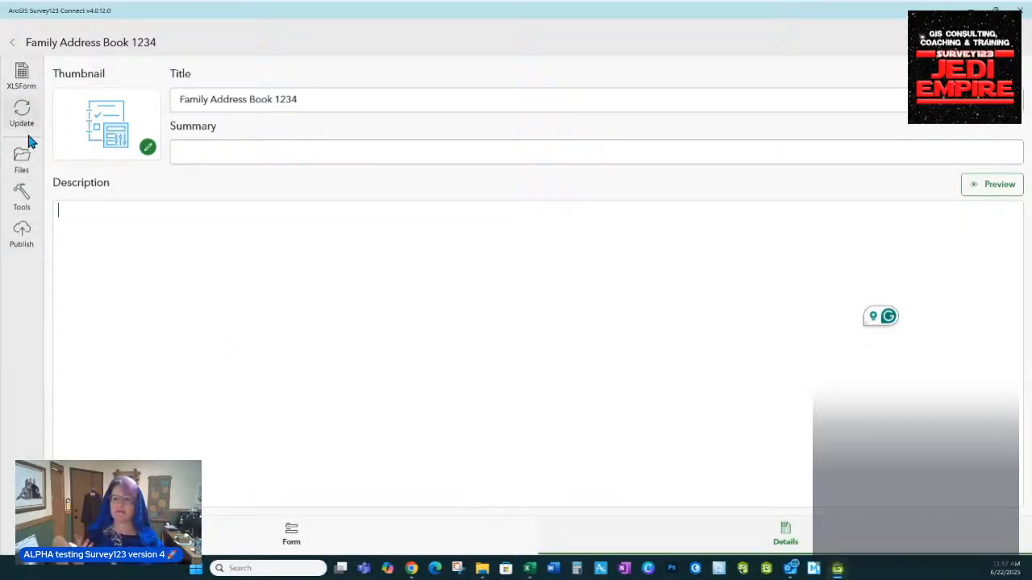
{"action": "left_click", "coordinate": [25, 236]}
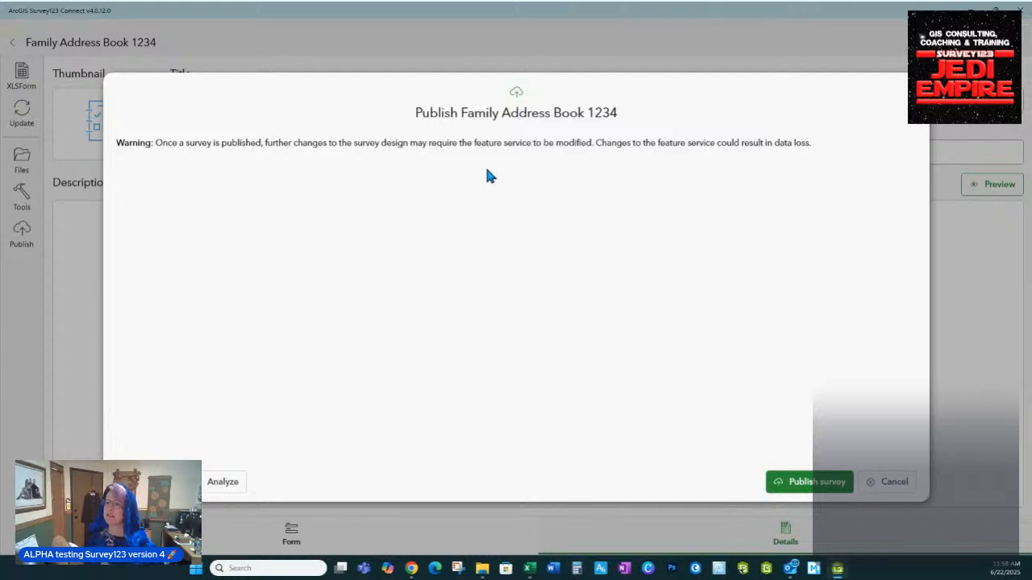
Publish Family Address Book 1234 to ArcGIS Online, then minimize Survey123 Connect
{"action": "left_click", "coordinate": [799, 482]}
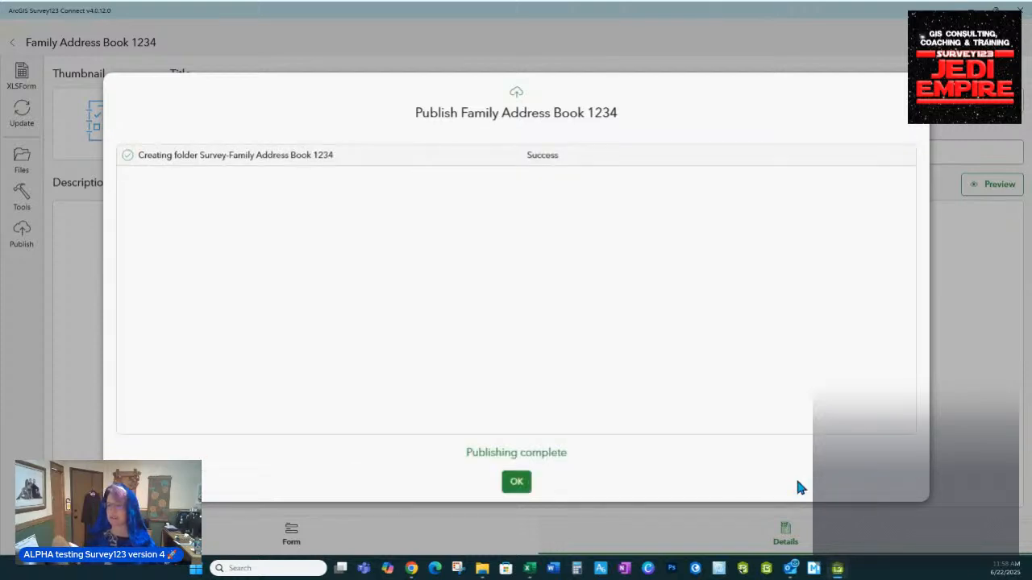
{"action": "left_click", "coordinate": [520, 483]}
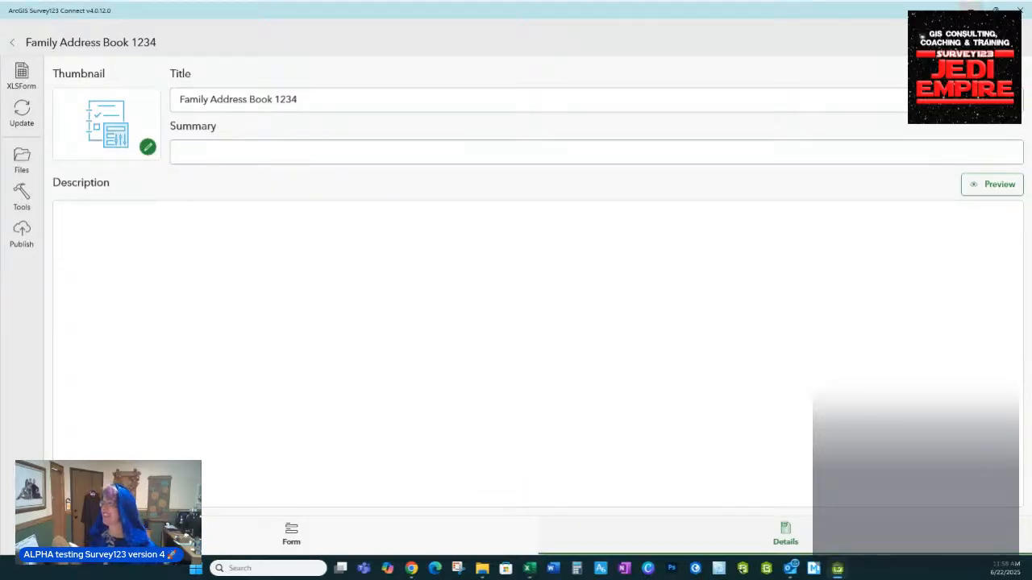
{"action": "left_click", "coordinate": [972, 10]}
{"action": "left_click", "coordinate": [380, 313]}
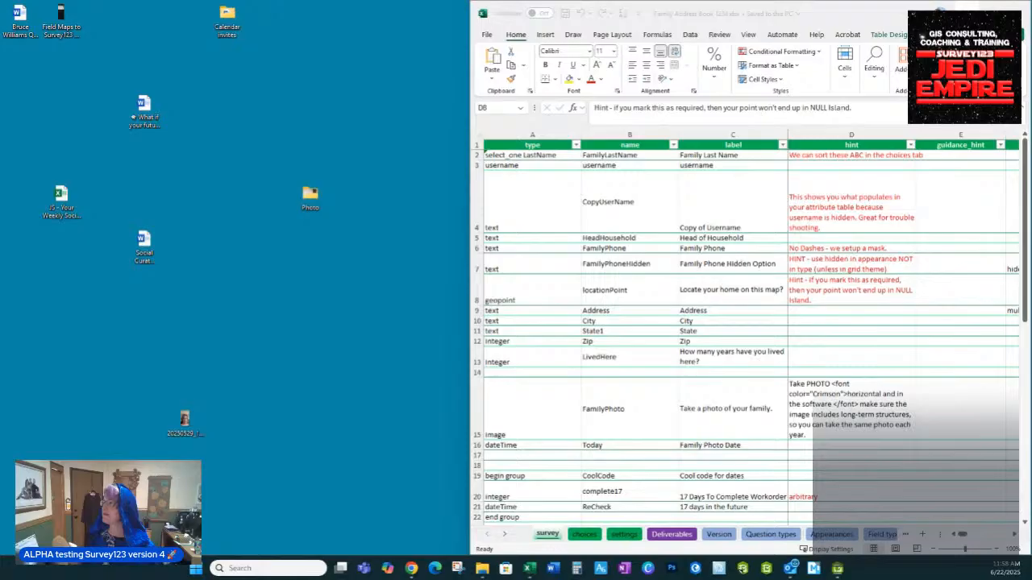
Minimize the Excel workbook and bring Google Chrome up full screen
{"action": "left_click", "coordinate": [959, 13]}
{"action": "mouse_move", "coordinate": [411, 569]}
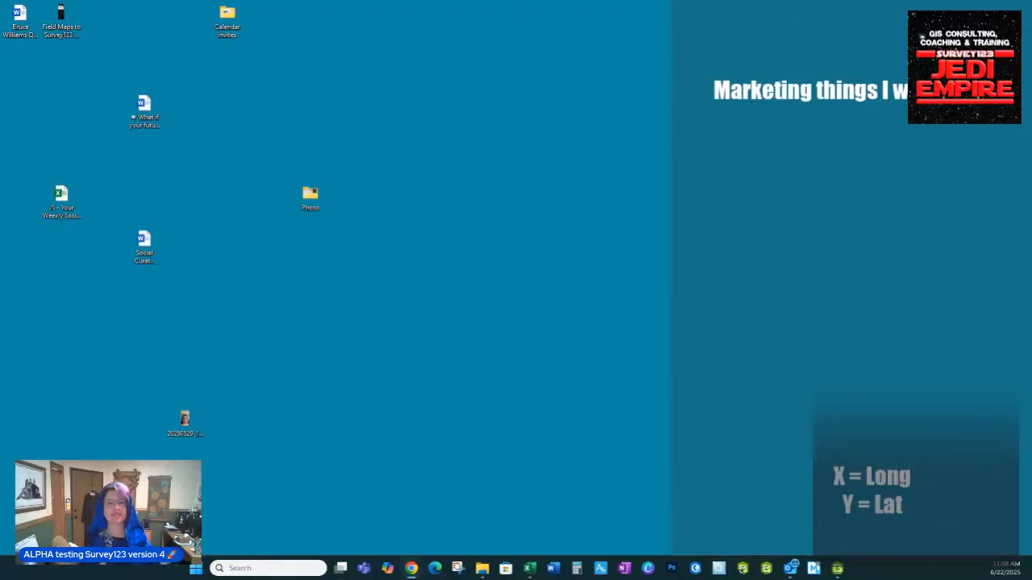
{"action": "left_click_drag", "start_coordinate": [145, 579], "coordinate": [444, 3]}
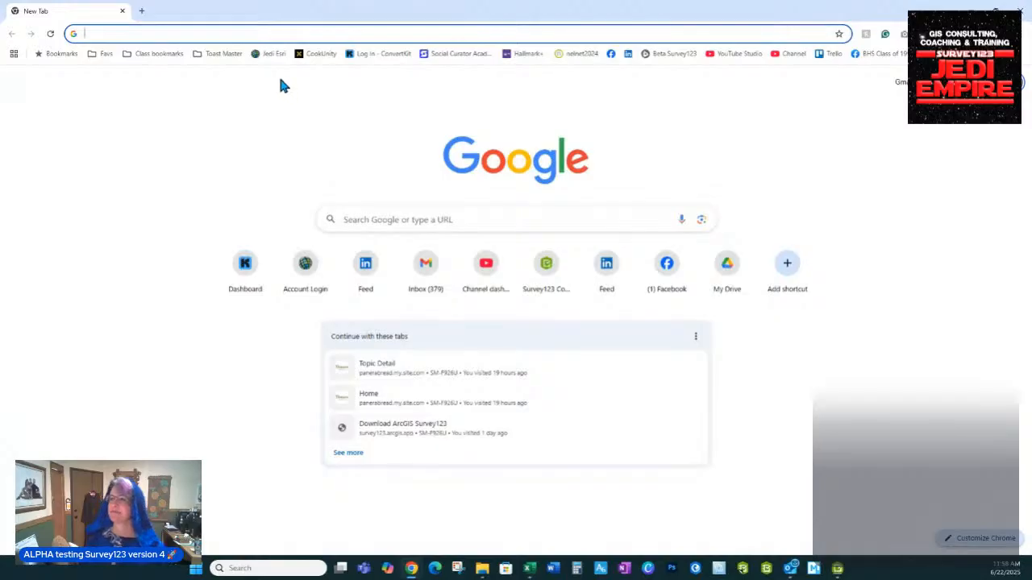
Sign in to the Survey123Jedi ArcGIS Online organization using the saved login
{"action": "left_click", "coordinate": [265, 56]}
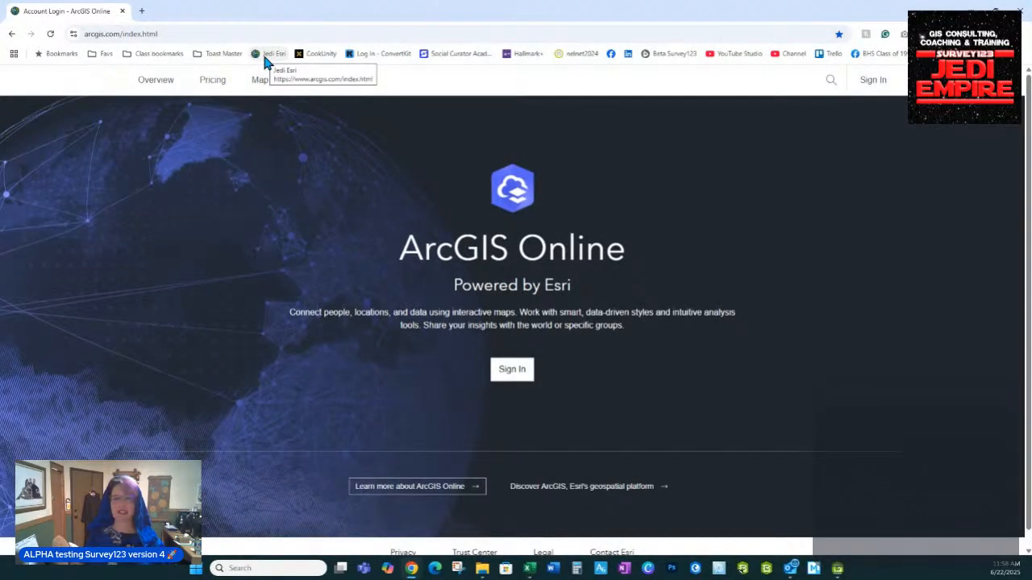
{"action": "left_click", "coordinate": [512, 371]}
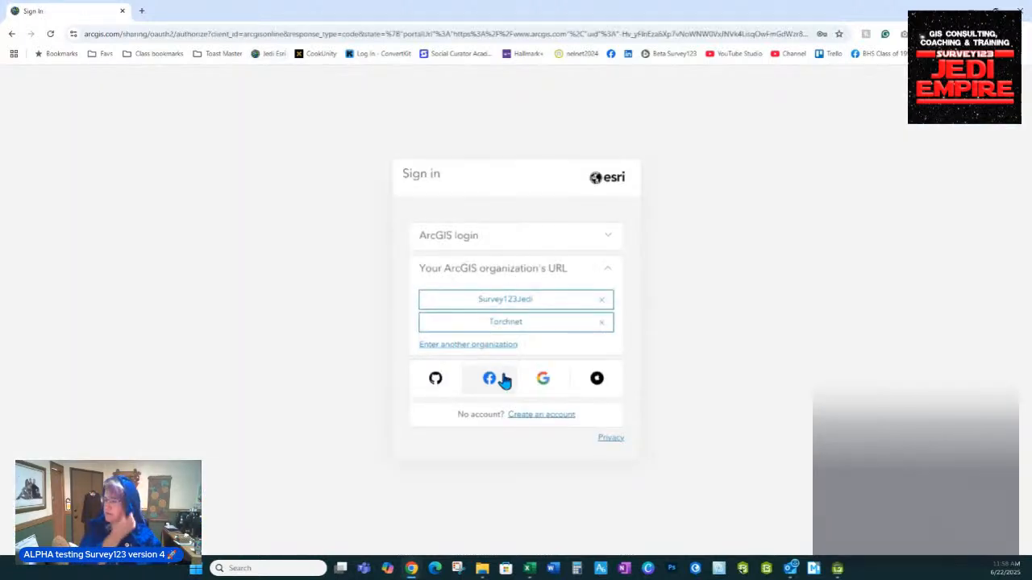
{"action": "left_click", "coordinate": [484, 272]}
{"action": "left_click", "coordinate": [12, 33]}
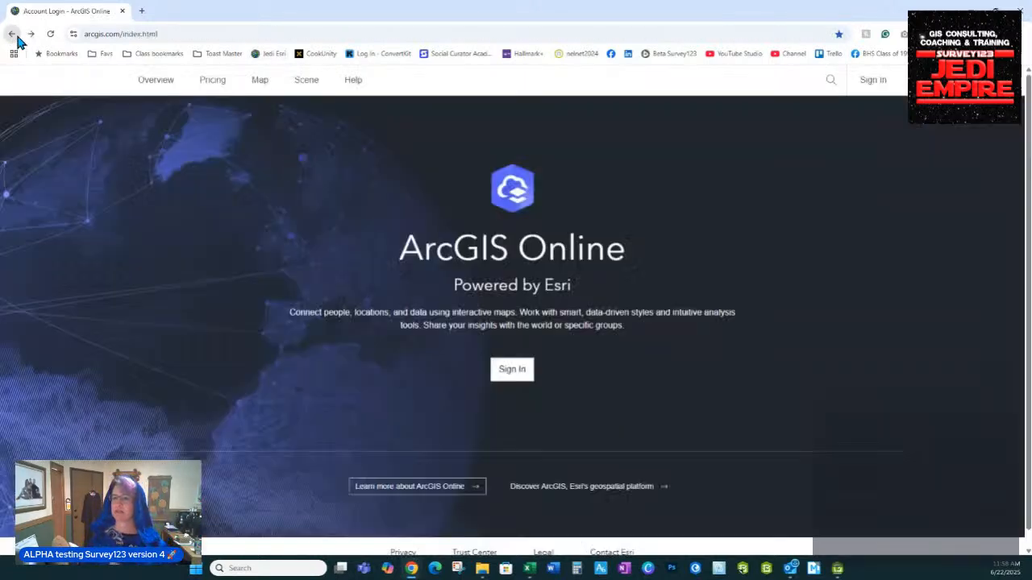
{"action": "left_click", "coordinate": [511, 372]}
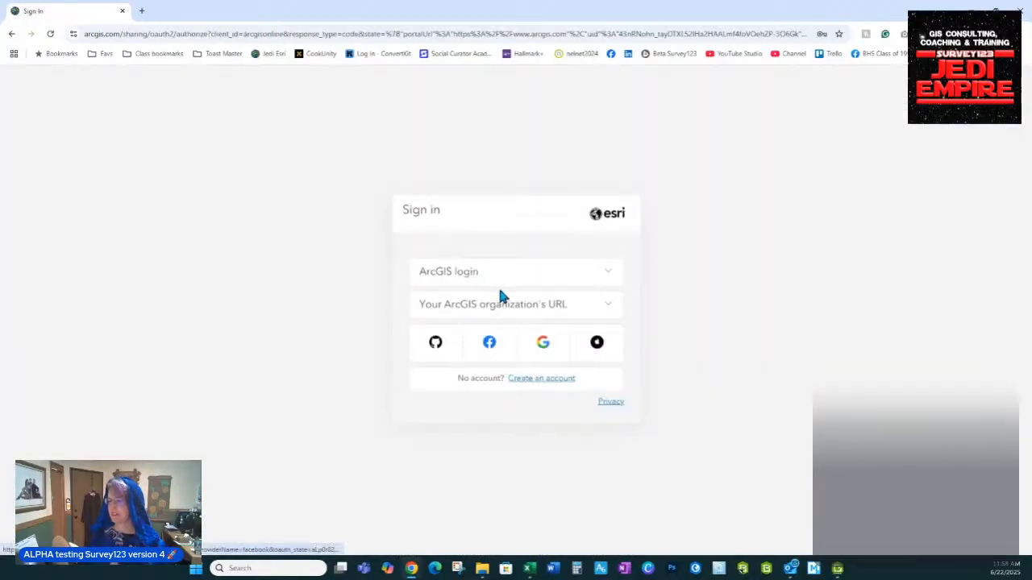
{"action": "left_click", "coordinate": [505, 304]}
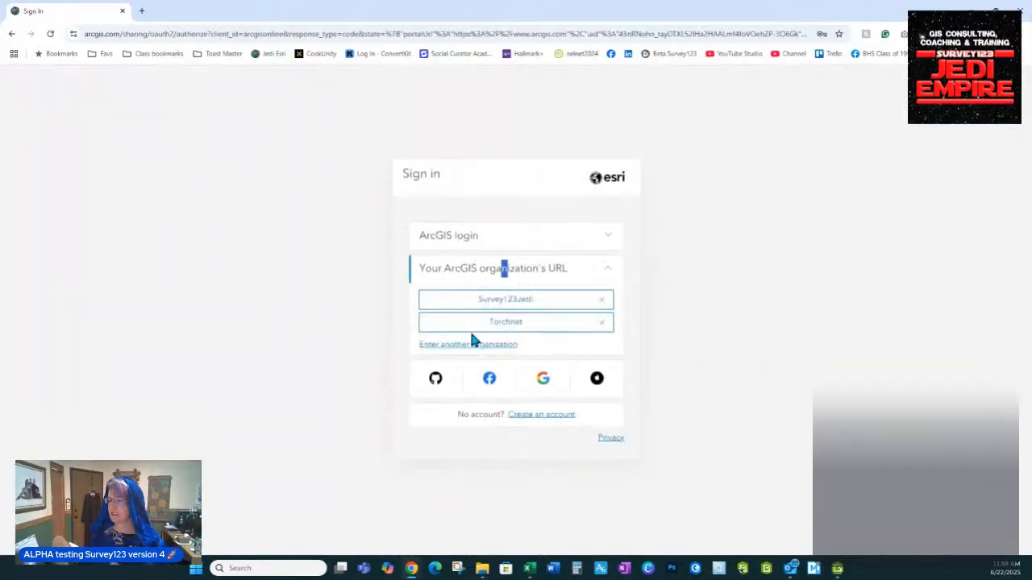
{"action": "left_click", "coordinate": [510, 305]}
{"action": "left_click", "coordinate": [459, 274]}
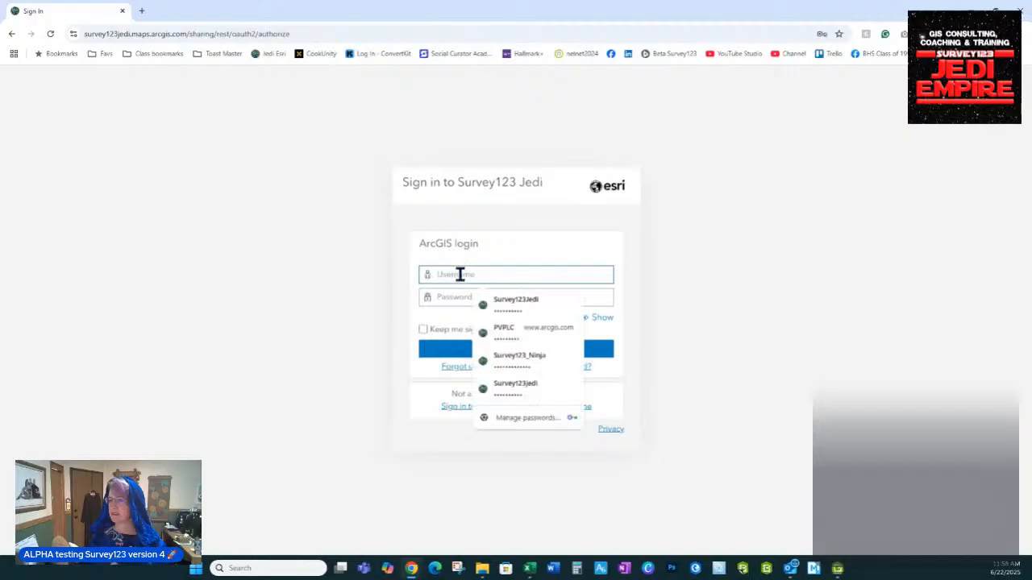
{"action": "left_click", "coordinate": [273, 324]}
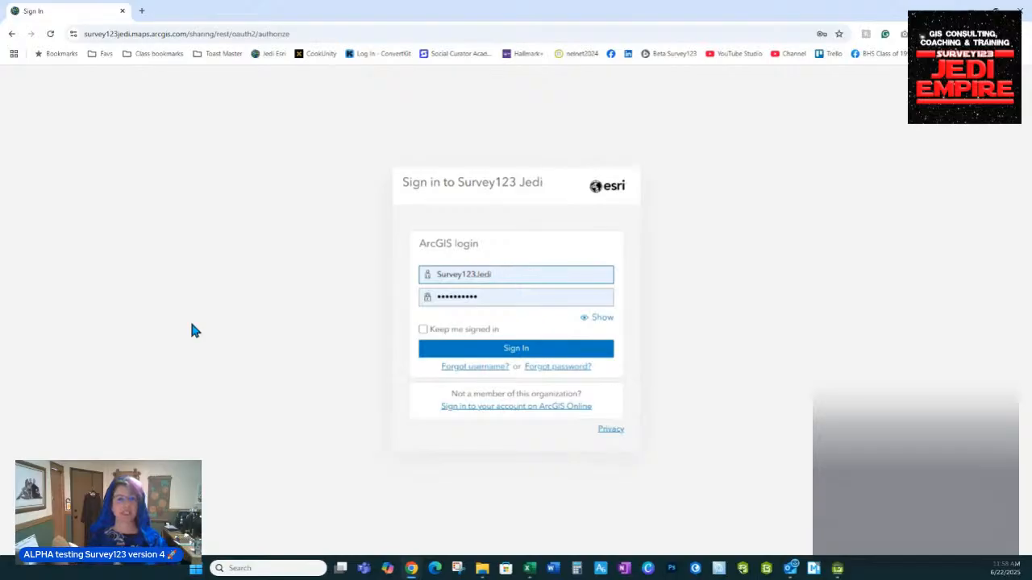
{"action": "left_click", "coordinate": [510, 355]}
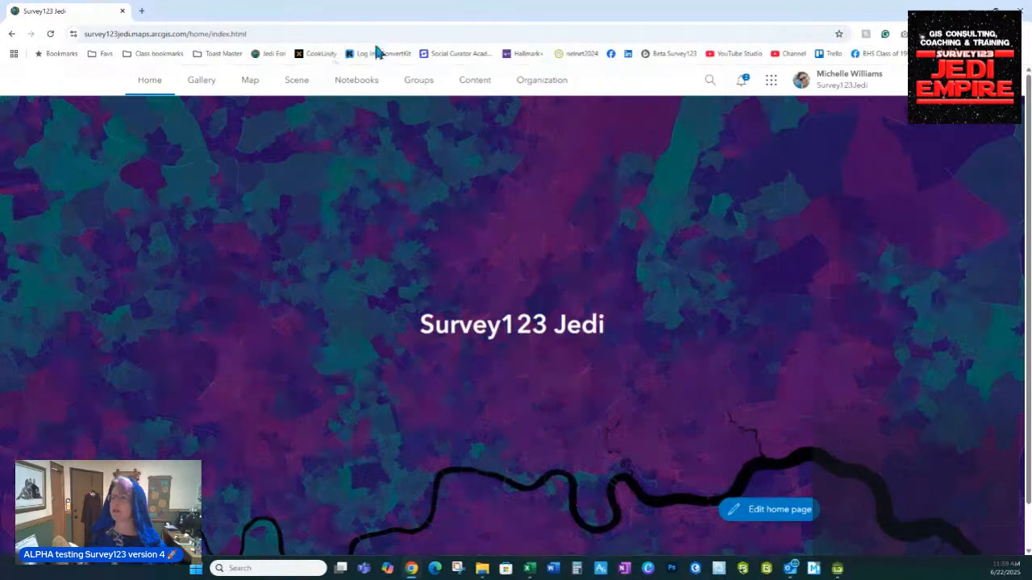
Show My content in ArcGIS Online sorted by modified date, newest items first
{"action": "left_click", "coordinate": [468, 81]}
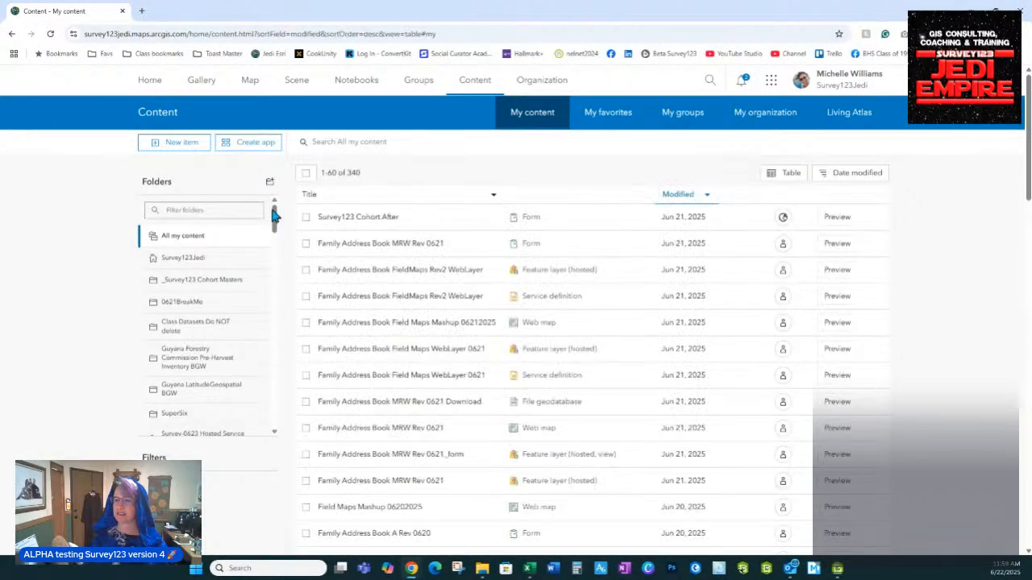
{"action": "left_click", "coordinate": [307, 197]}
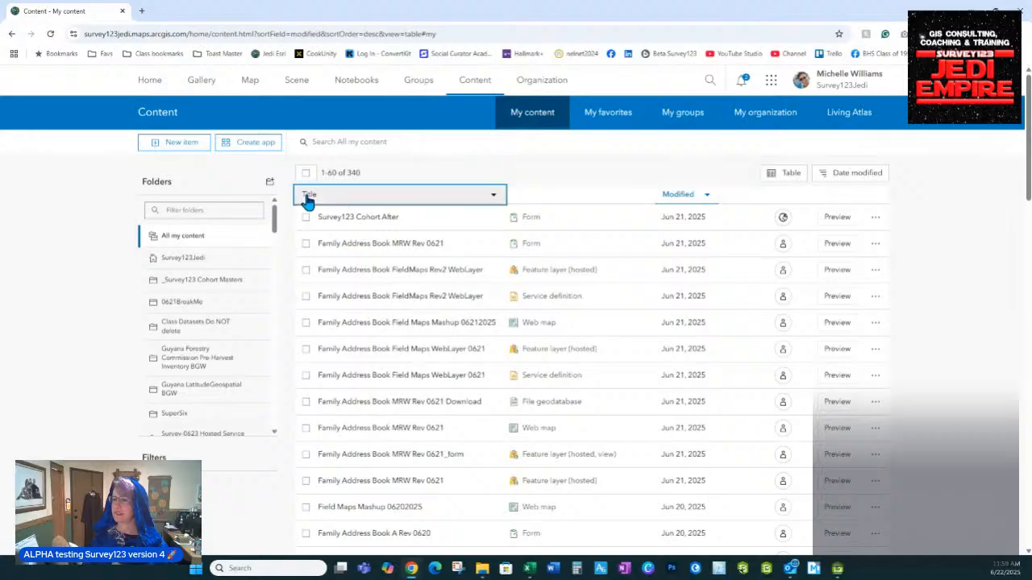
{"action": "left_click", "coordinate": [669, 196]}
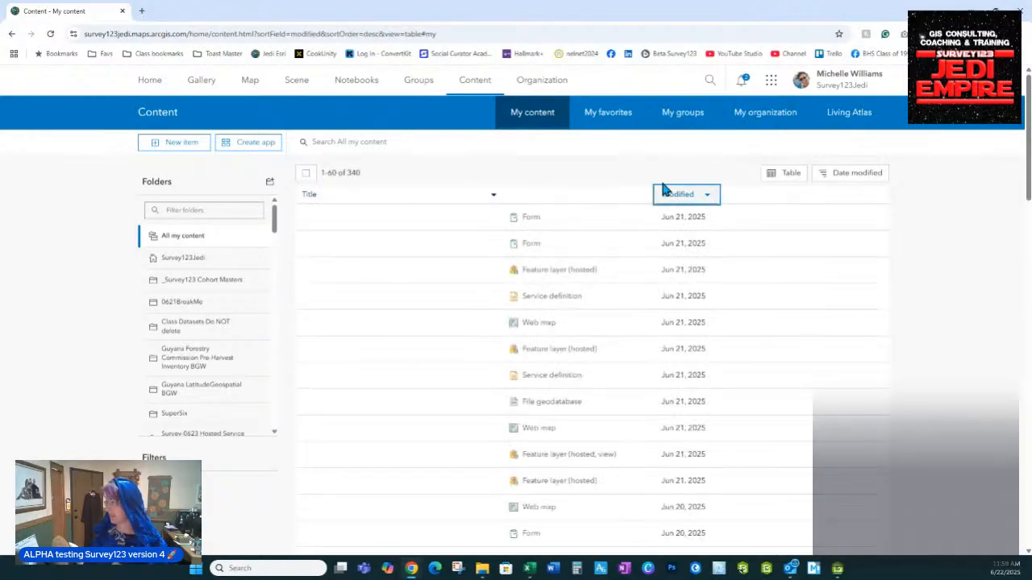
{"action": "left_click", "coordinate": [672, 197]}
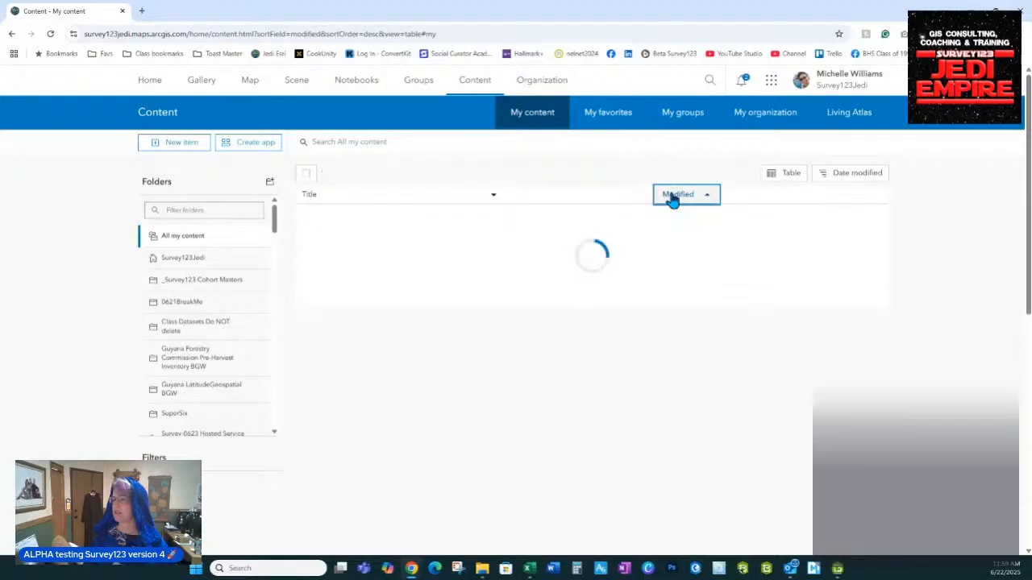
{"action": "left_click", "coordinate": [669, 194]}
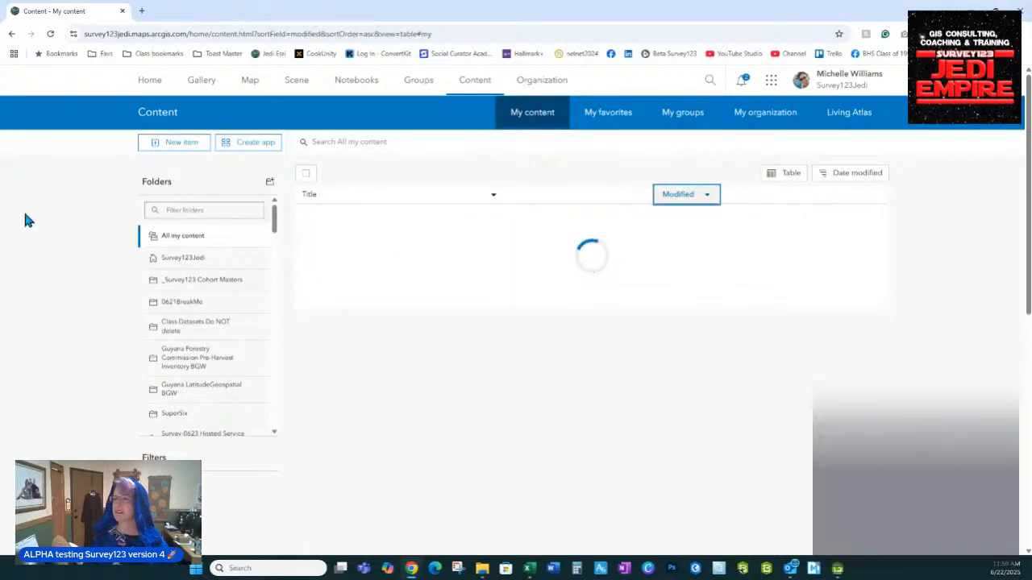